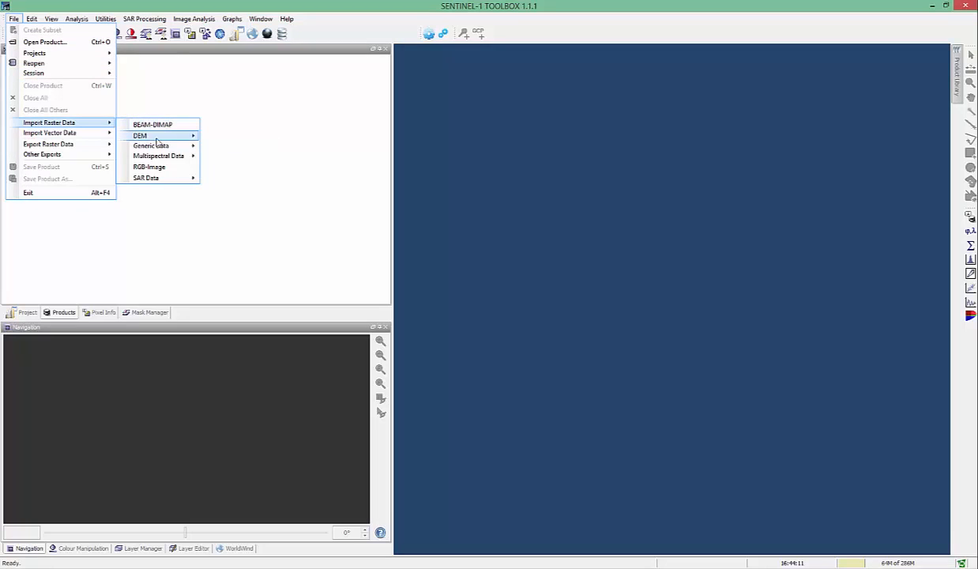
# Step: Import the Sentinel-1 SAR product S1A_IW_GRDH_1SDV_20150504T051906_20150504T051931_005767_007683_7E17.zip from the mosaic folder
pyautogui.moveTo(184, 181)
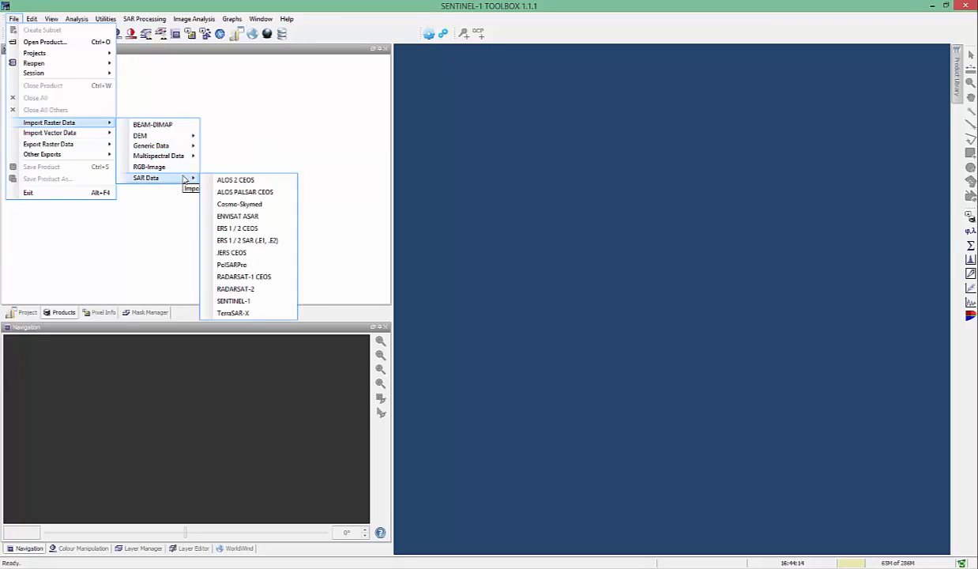
pyautogui.click(266, 306)
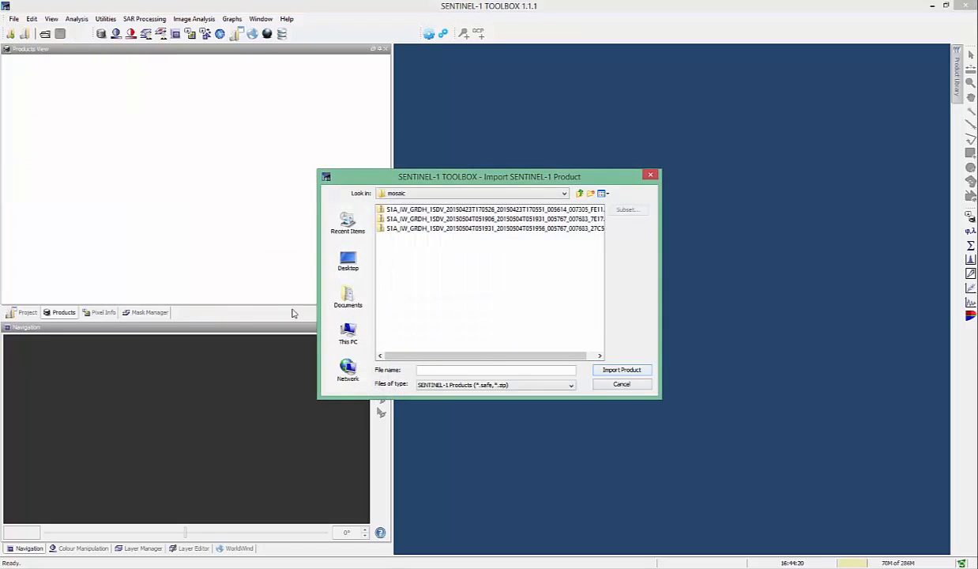
pyautogui.click(455, 219)
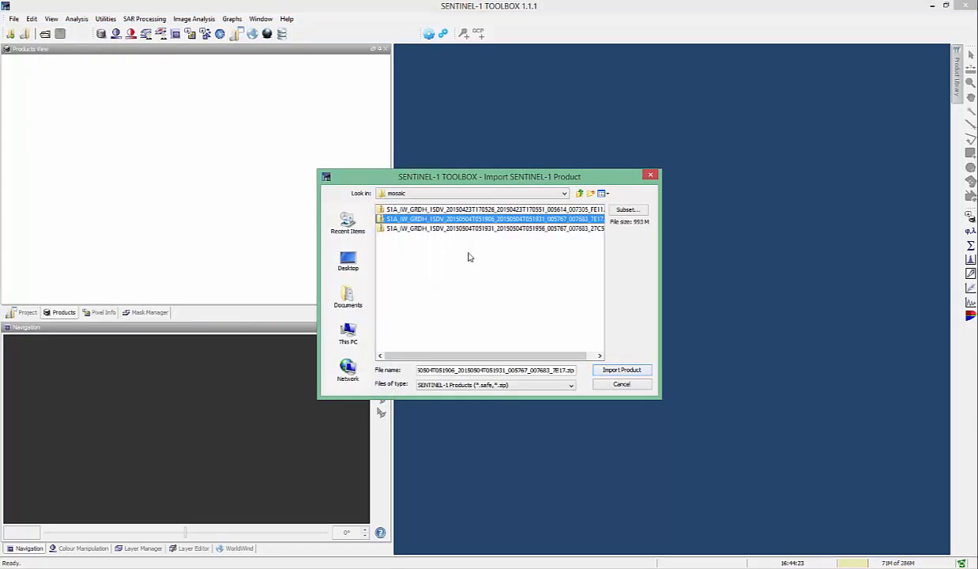
pyautogui.click(609, 372)
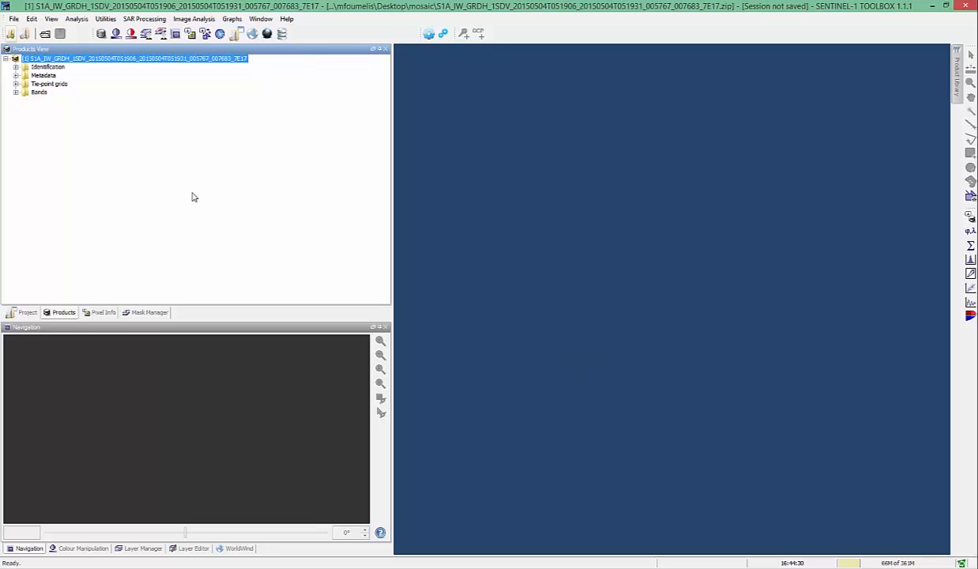
# Step: Import the second Sentinel-1 SAR product, S1A_IW_GRDH_1SDV_20150504T051931_20150504T051956_005767_007683_27C5.zip, from the mosaic folder
pyautogui.click(13, 19)
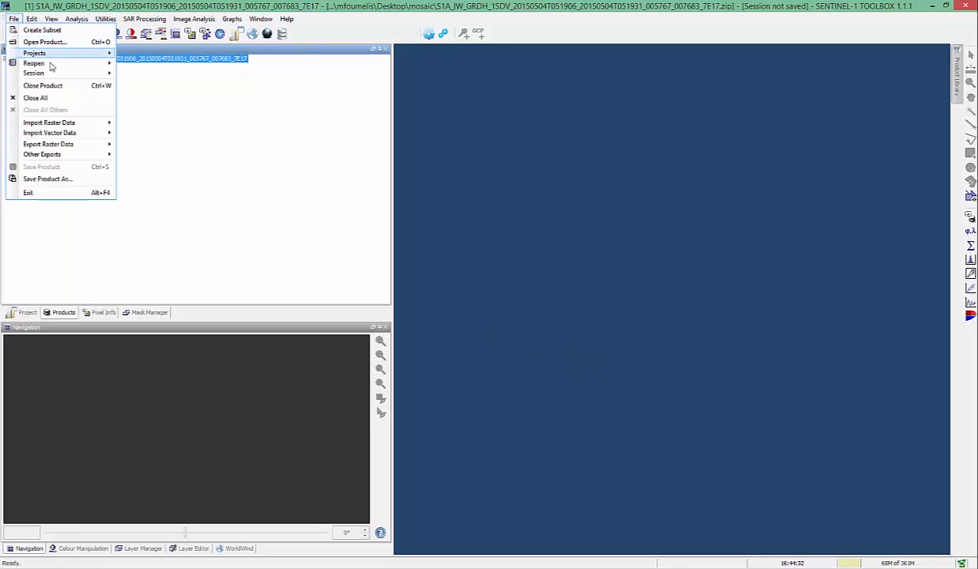
pyautogui.moveTo(71, 122)
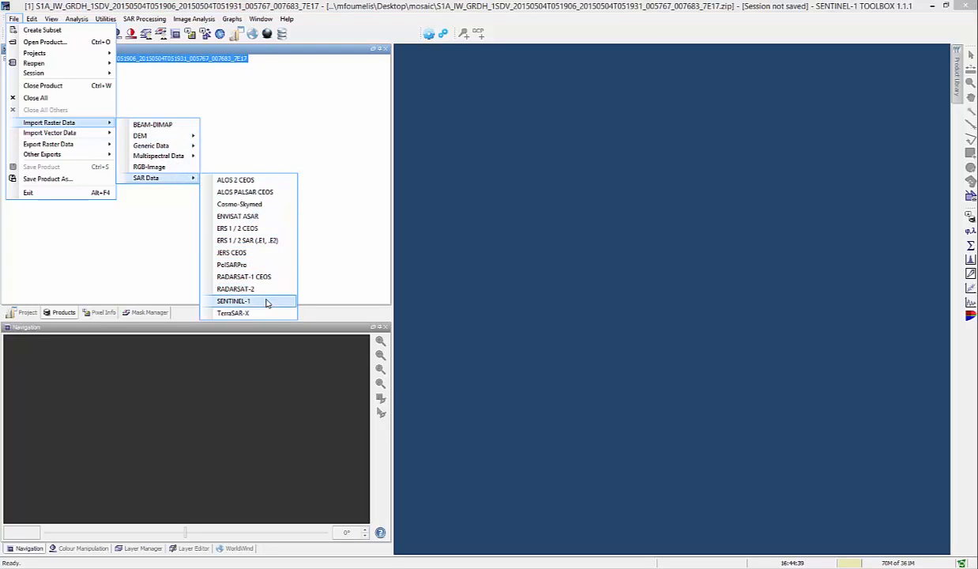
pyautogui.click(257, 301)
pyautogui.click(490, 229)
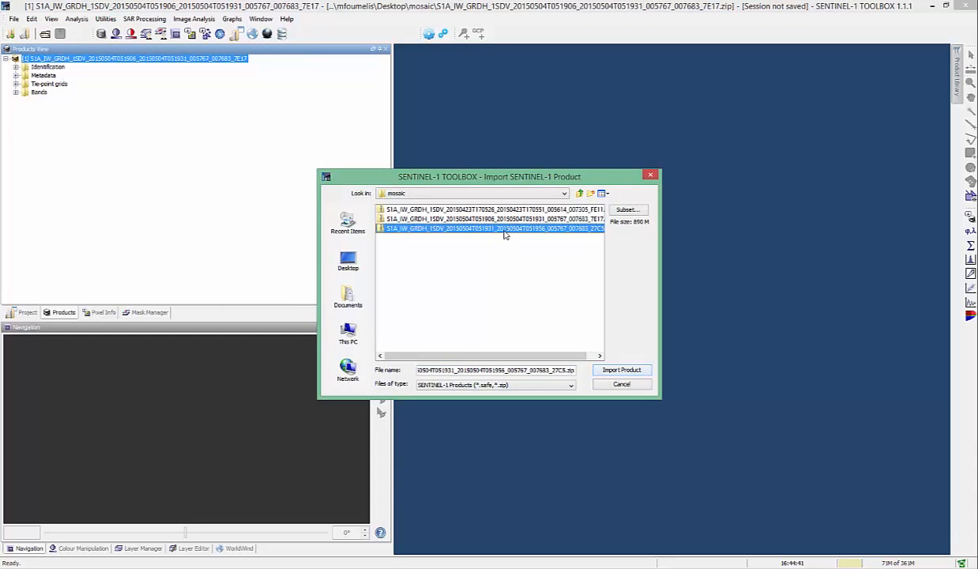
pyautogui.click(639, 371)
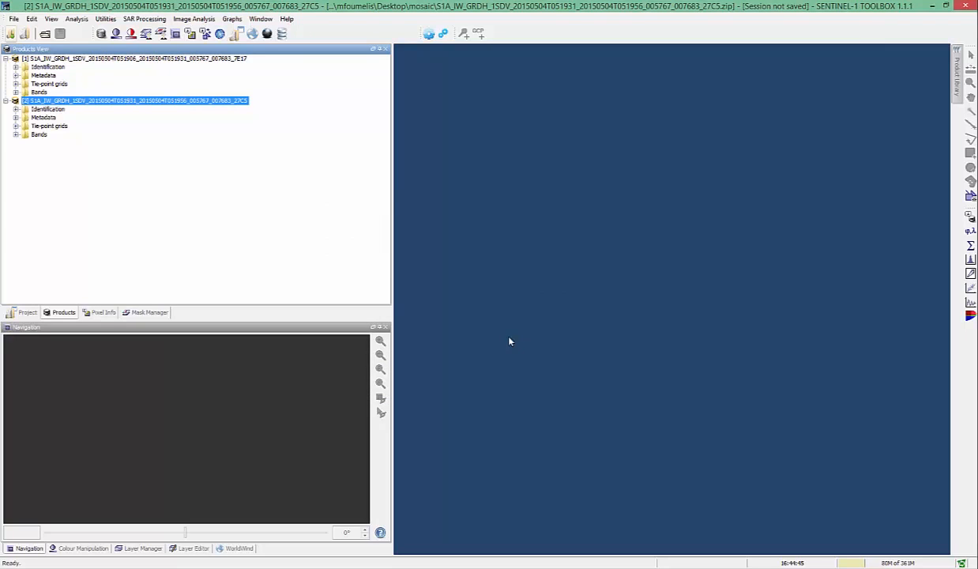
# Step: Expand the identification details and bands of the 7E17 product and view its Amplitude_VH band
pyautogui.click(16, 67)
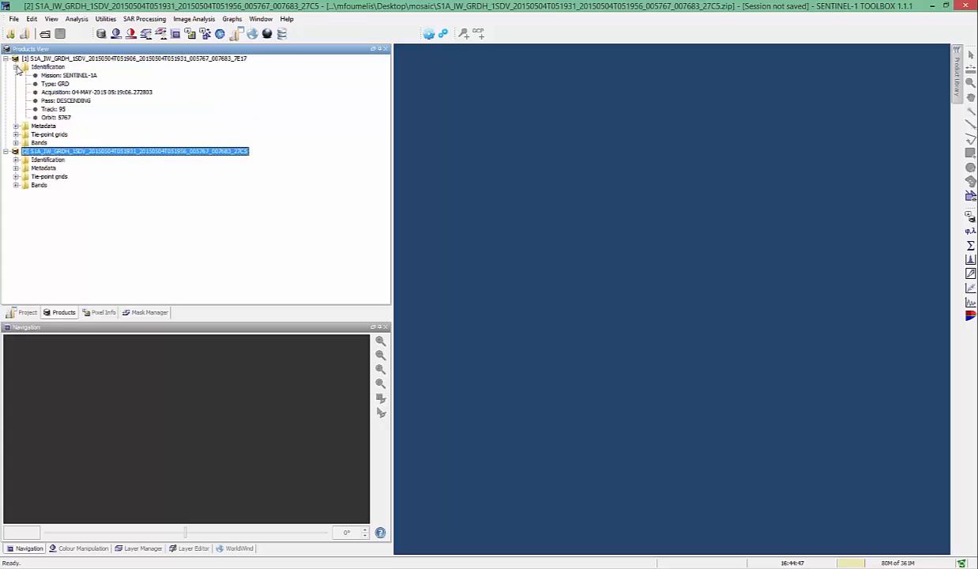
pyautogui.click(16, 143)
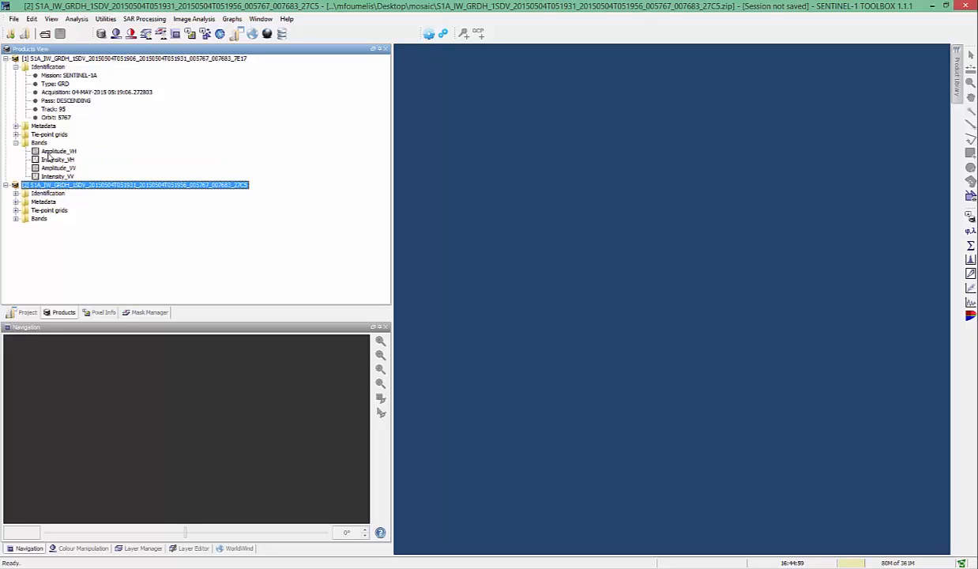
pyautogui.doubleClick(49, 151)
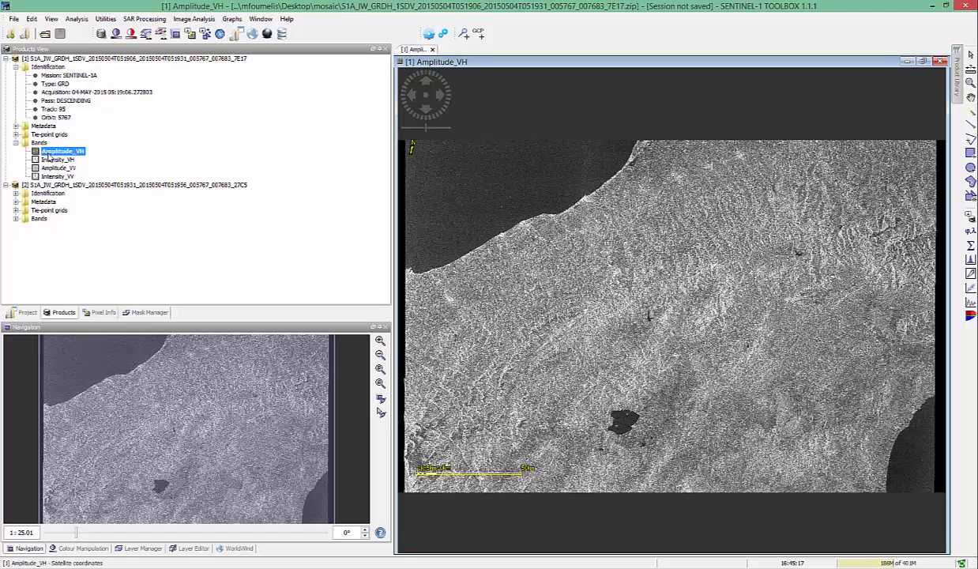
# Step: Expand the identification details and bands of the 27C5 product and view its Amplitude_VH band
pyautogui.click(16, 193)
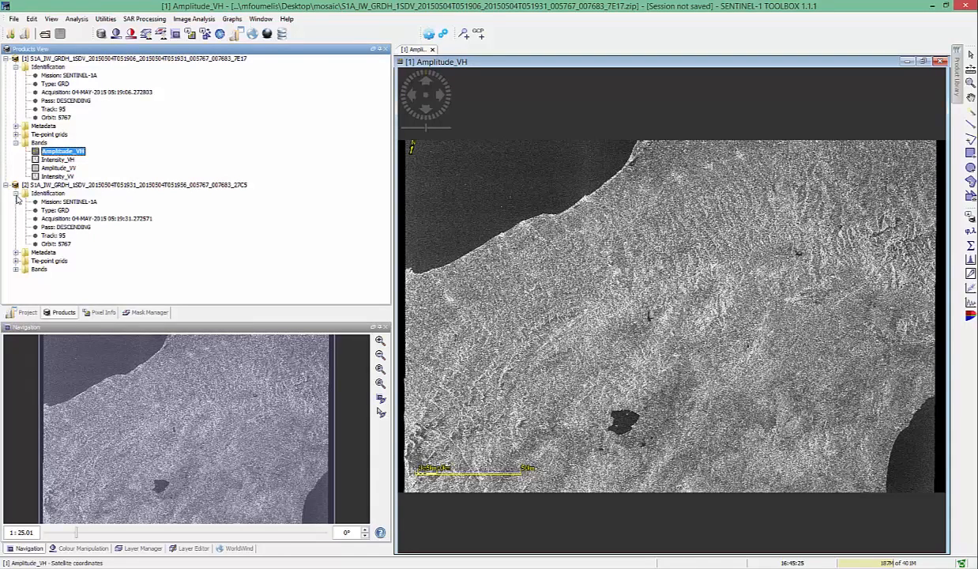
pyautogui.click(16, 268)
pyautogui.doubleClick(54, 275)
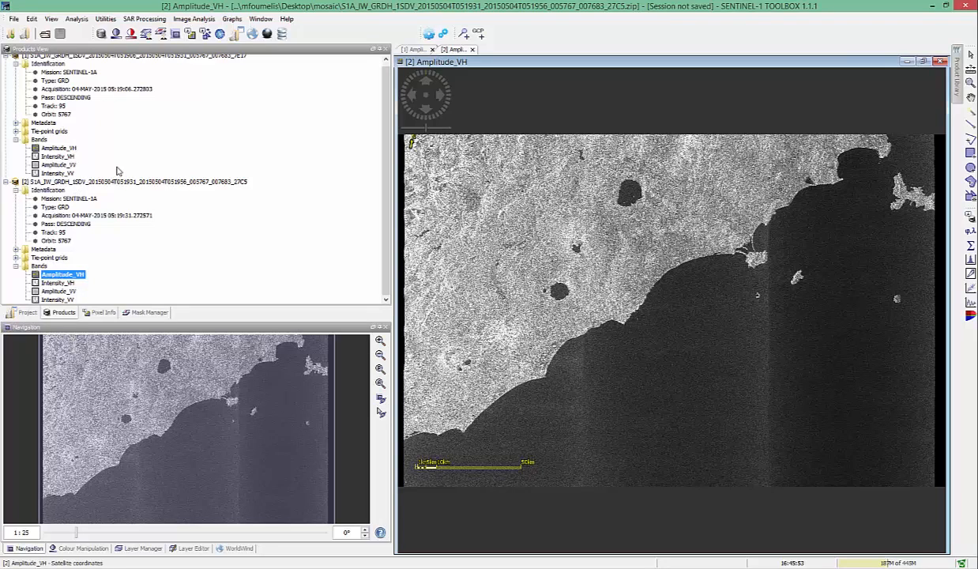
# Step: Run radiometric calibration on the original 7E17 product with sigma0 band output, saved as BEAM-DIMAP in the mosaic folder
pyautogui.click(158, 18)
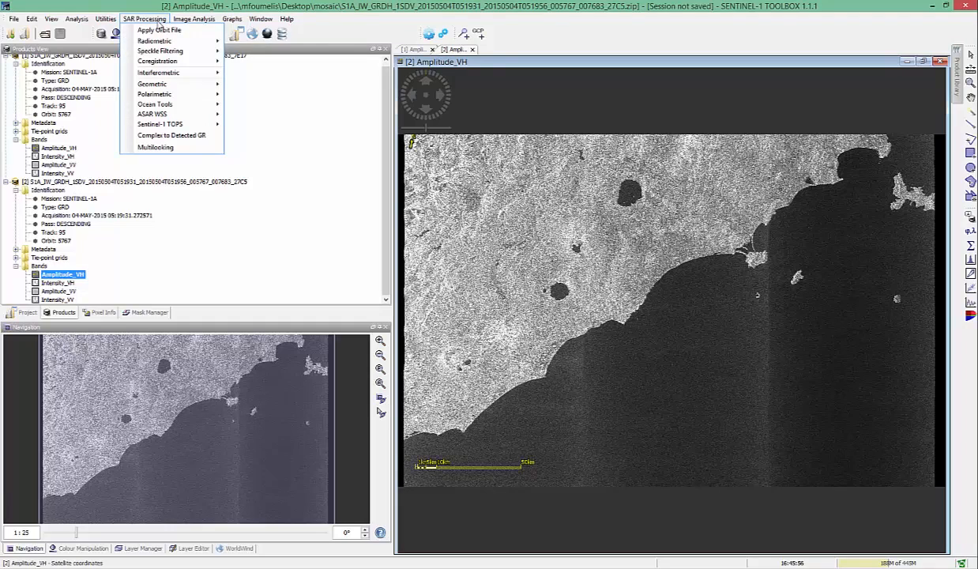
pyautogui.moveTo(201, 40)
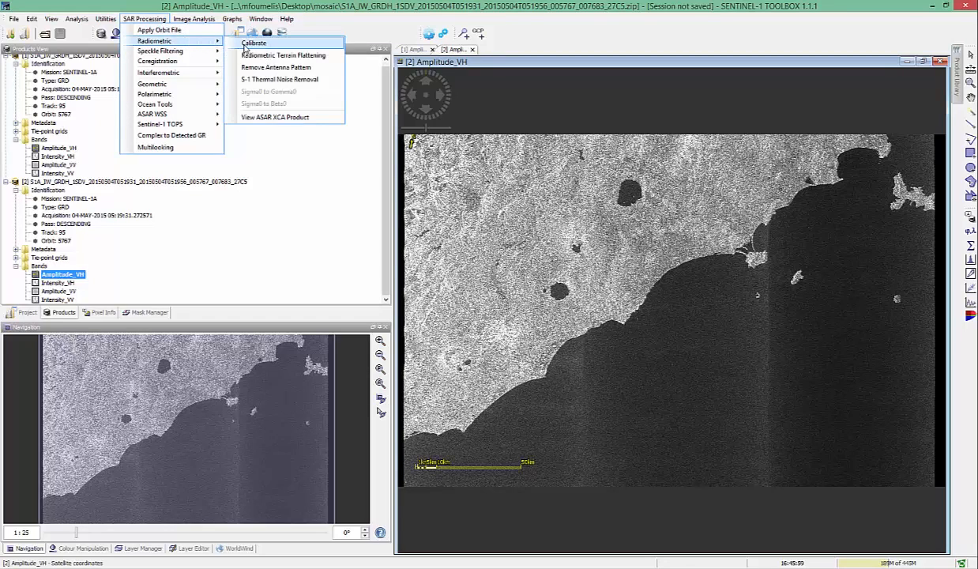
pyautogui.click(245, 44)
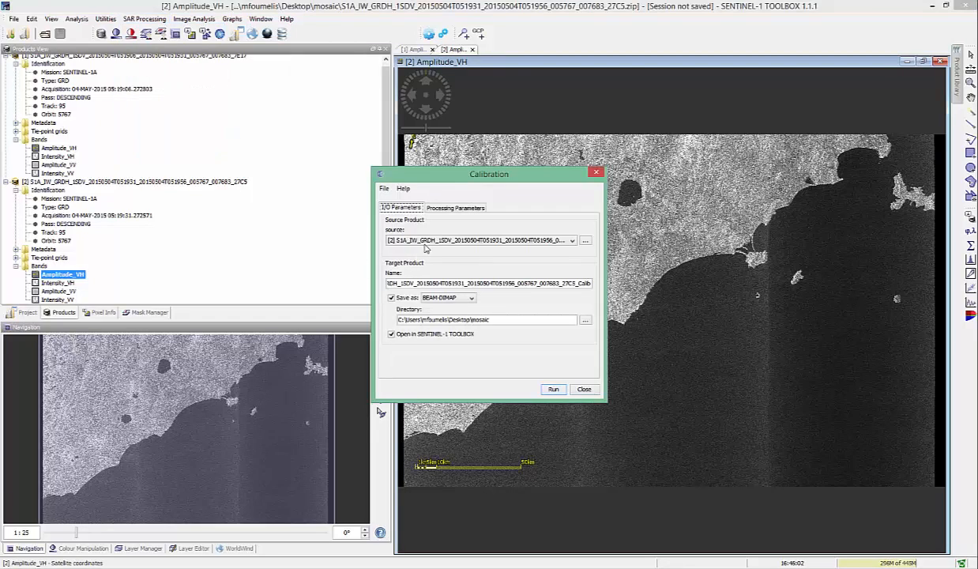
pyautogui.click(424, 240)
pyautogui.click(412, 249)
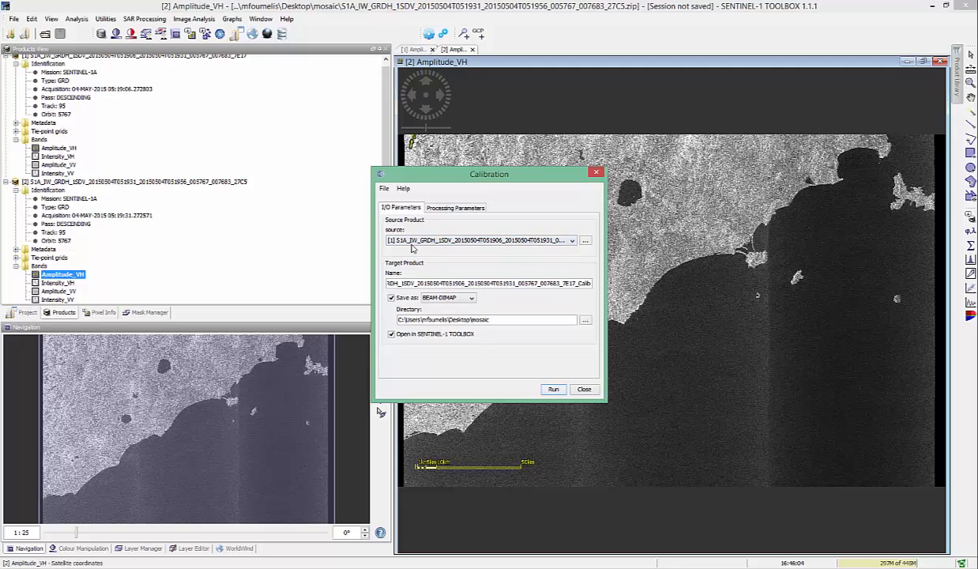
pyautogui.click(476, 210)
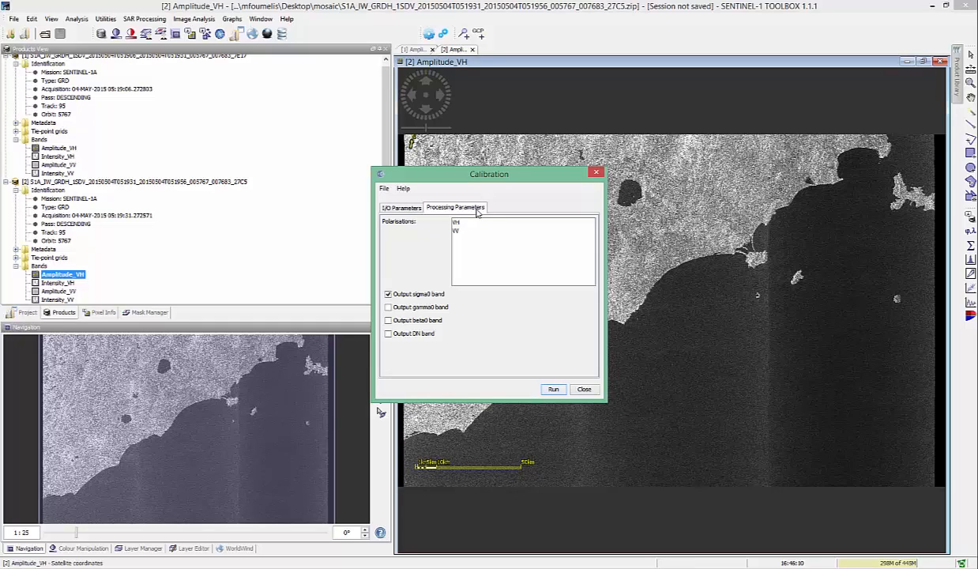
pyautogui.click(554, 389)
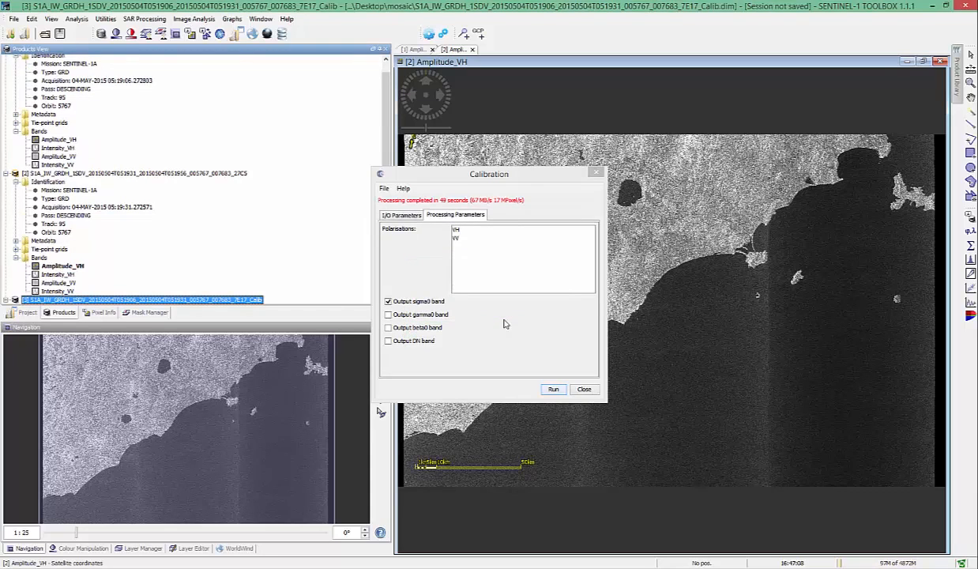
# Step: Run the same calibration with sigma0 band output on the original 27C5 product as the source
pyautogui.click(405, 218)
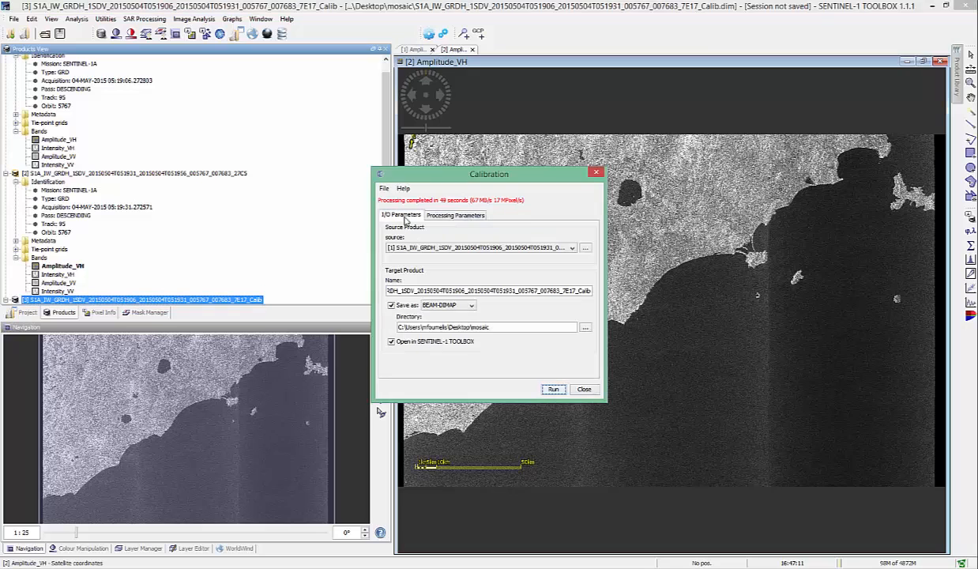
pyautogui.click(429, 250)
pyautogui.click(429, 267)
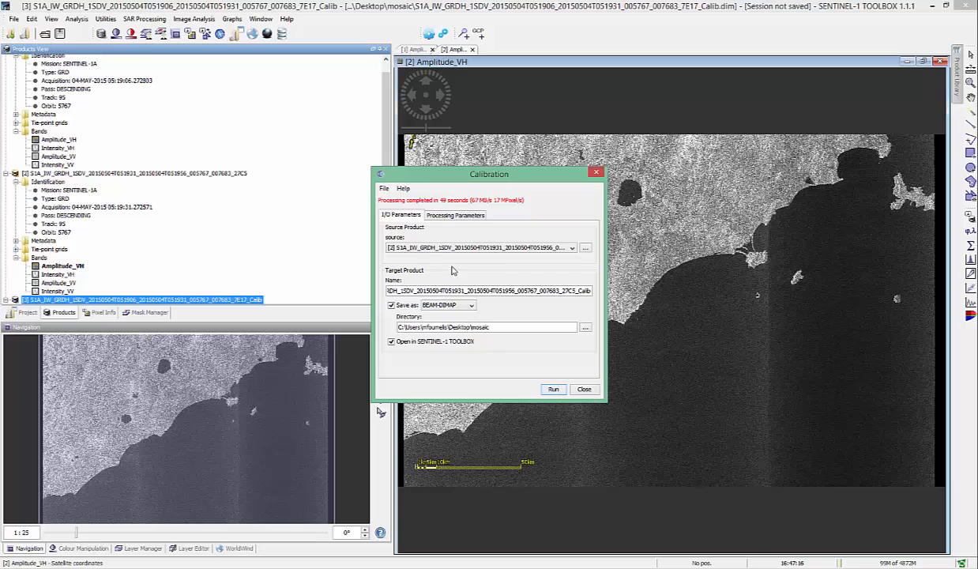
pyautogui.click(478, 220)
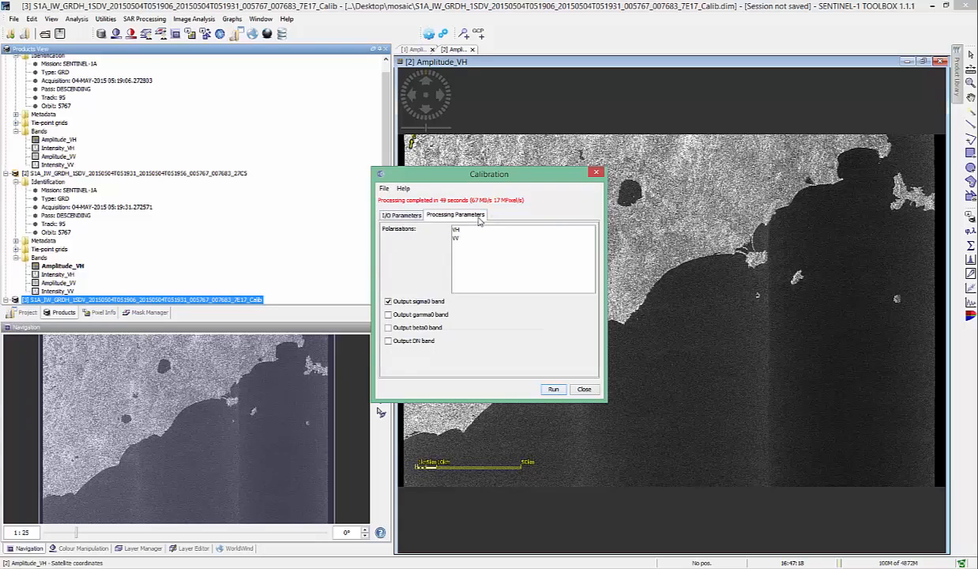
pyautogui.click(552, 390)
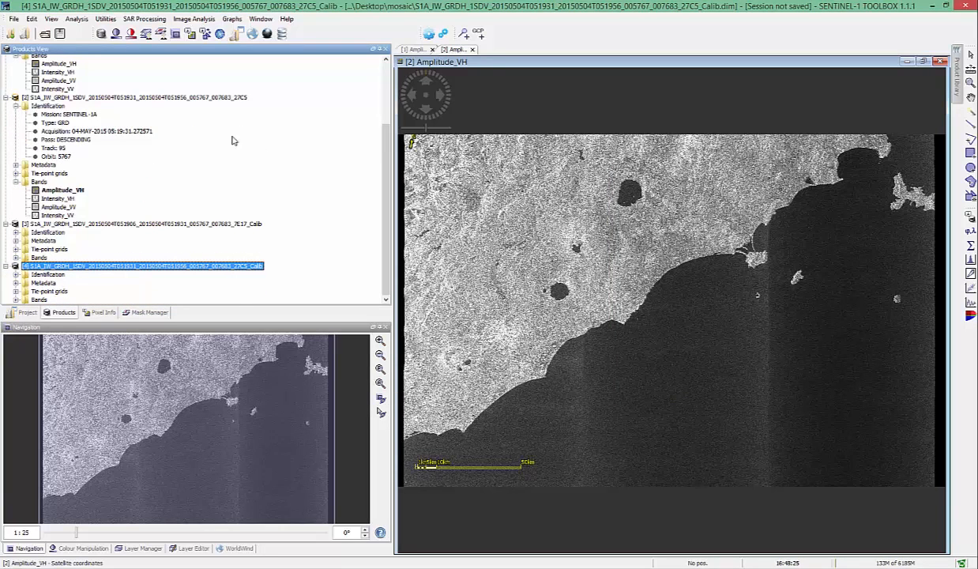
# Step: Start an S-1 Slice Assembly and add the calibrated 7E17 and 27C5 products as its inputs
pyautogui.click(159, 19)
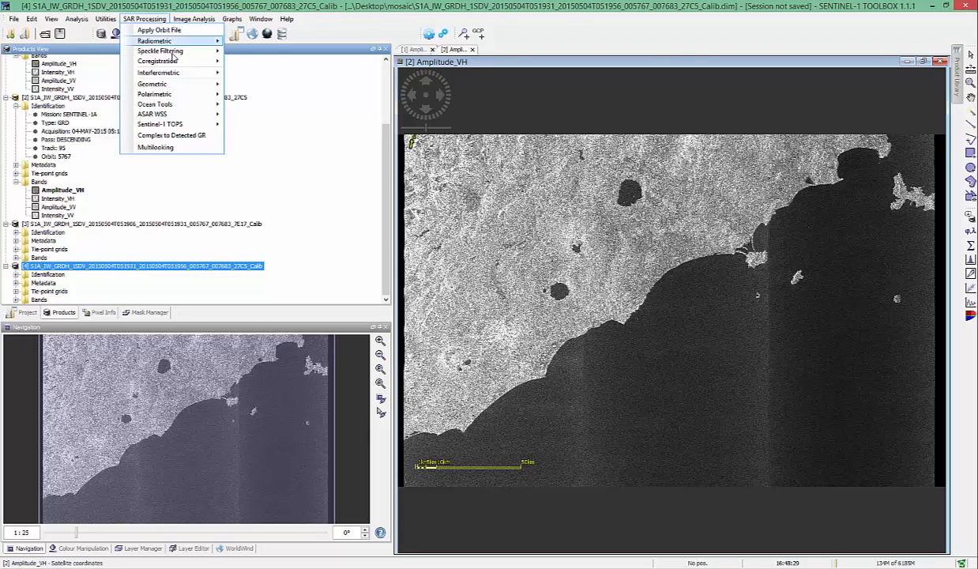
pyautogui.moveTo(191, 129)
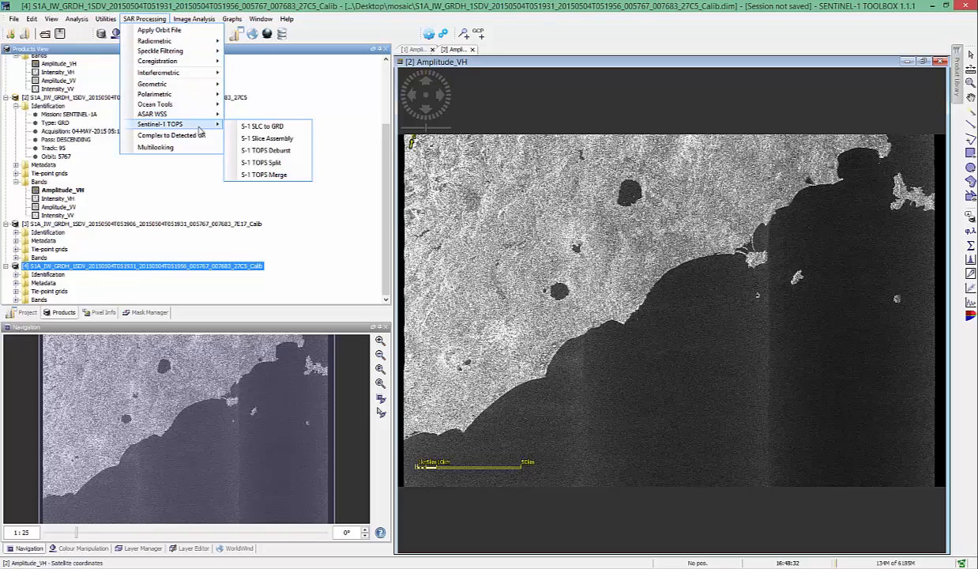
pyautogui.click(299, 139)
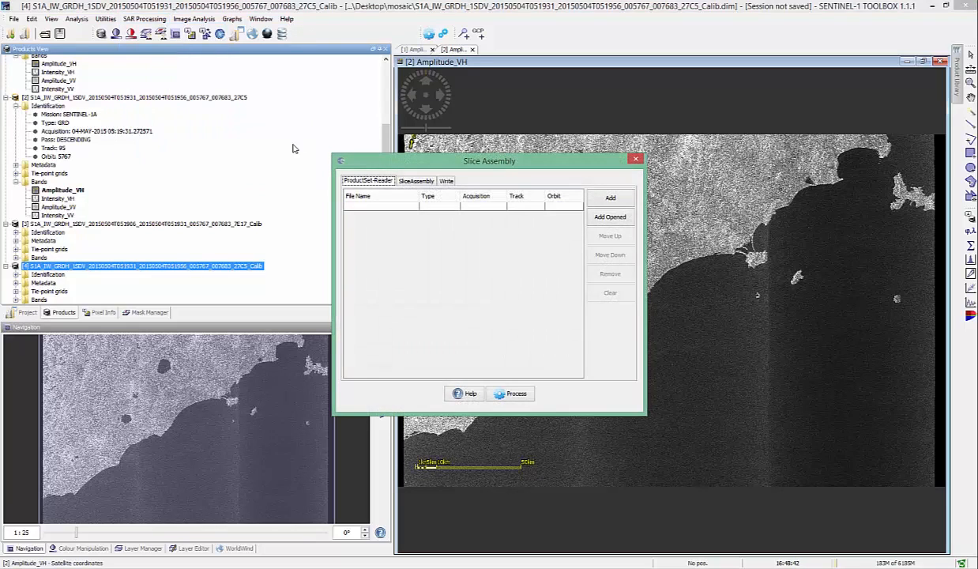
pyautogui.moveTo(237, 224); pyautogui.dragTo(394, 211)
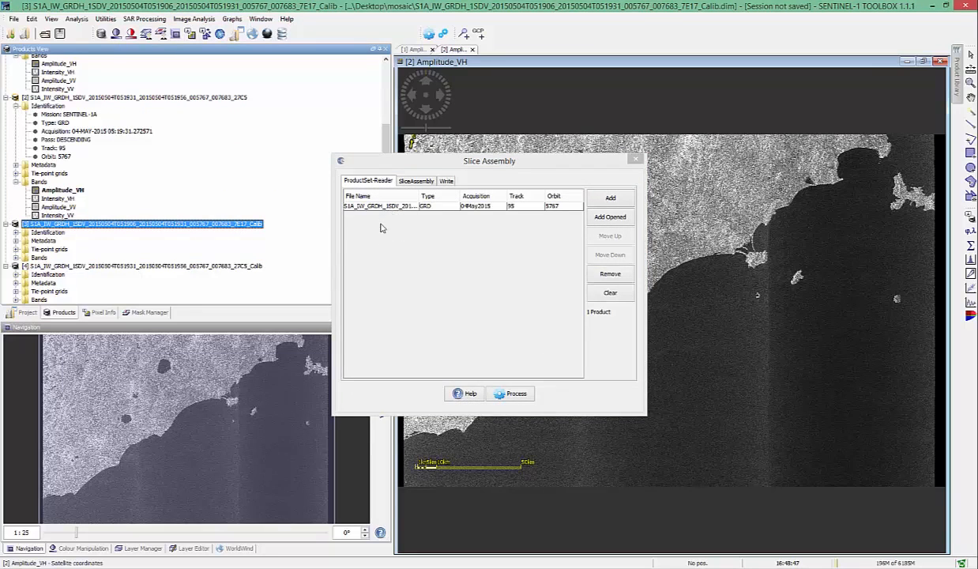
pyautogui.moveTo(227, 265); pyautogui.dragTo(374, 218)
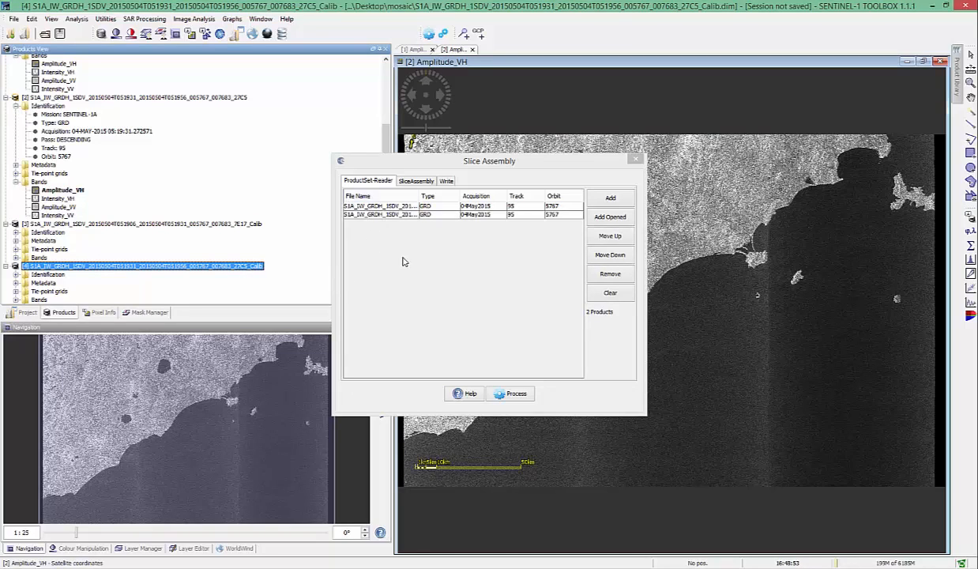
# Step: Name the slice assembly's target product "assembled", process it in BEAM-DIMAP format and close the Slice Assembly dialog
pyautogui.click(421, 182)
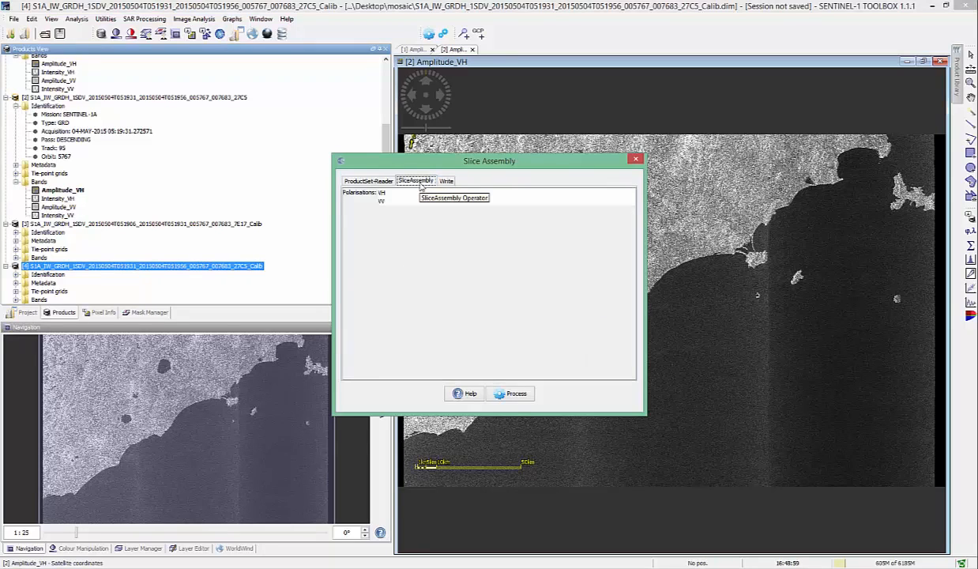
pyautogui.click(444, 182)
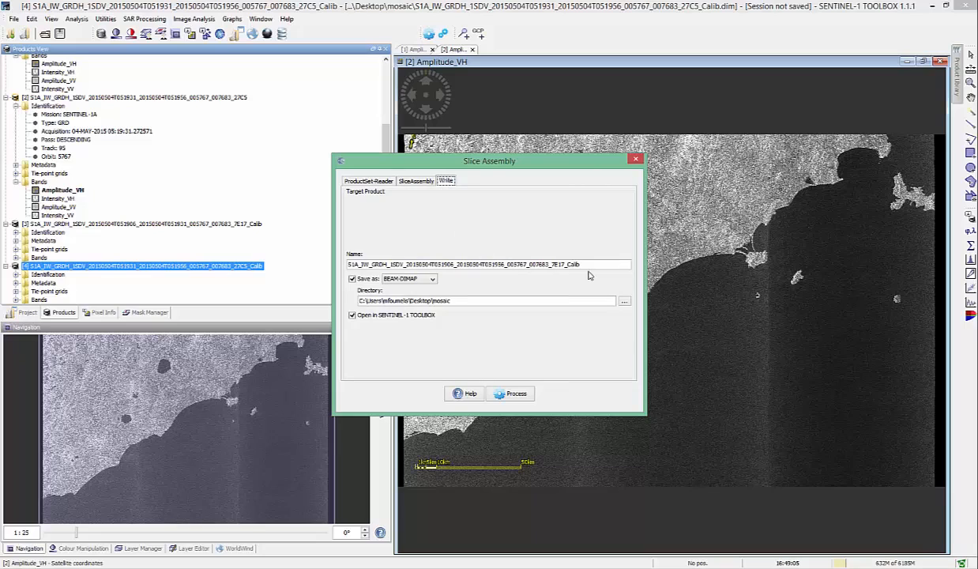
pyautogui.moveTo(592, 265); pyautogui.dragTo(346, 249)
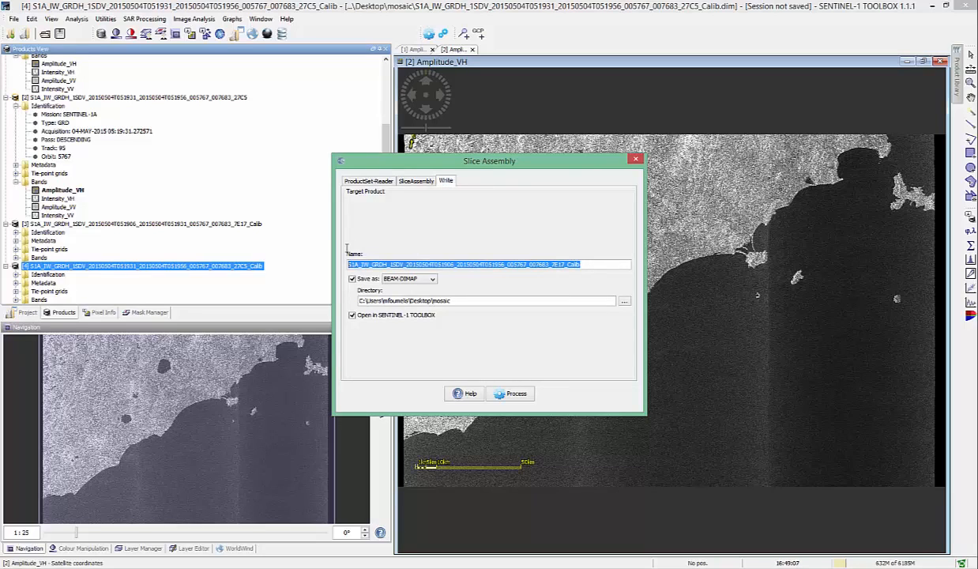
pyautogui.write('asse')
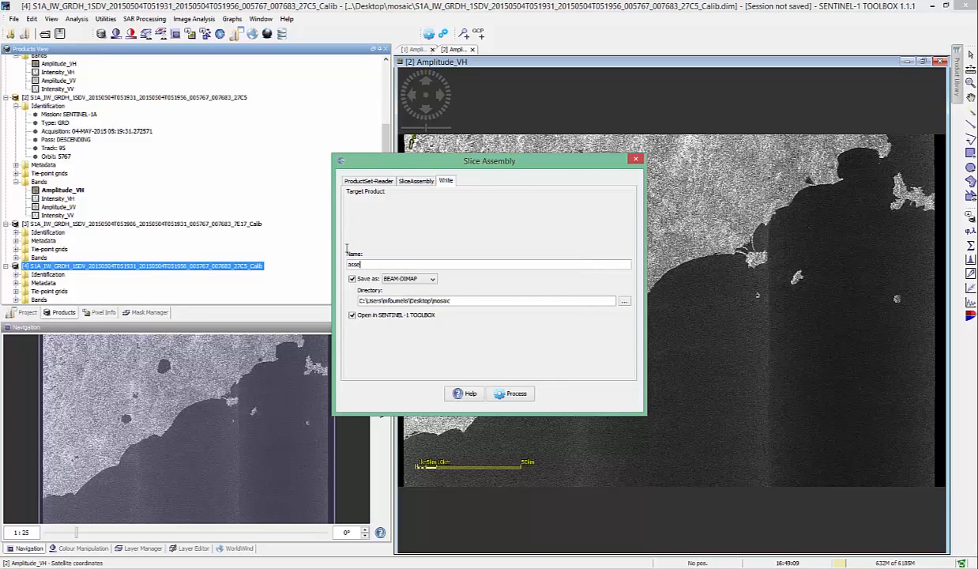
pyautogui.write('mbled')
pyautogui.click(515, 397)
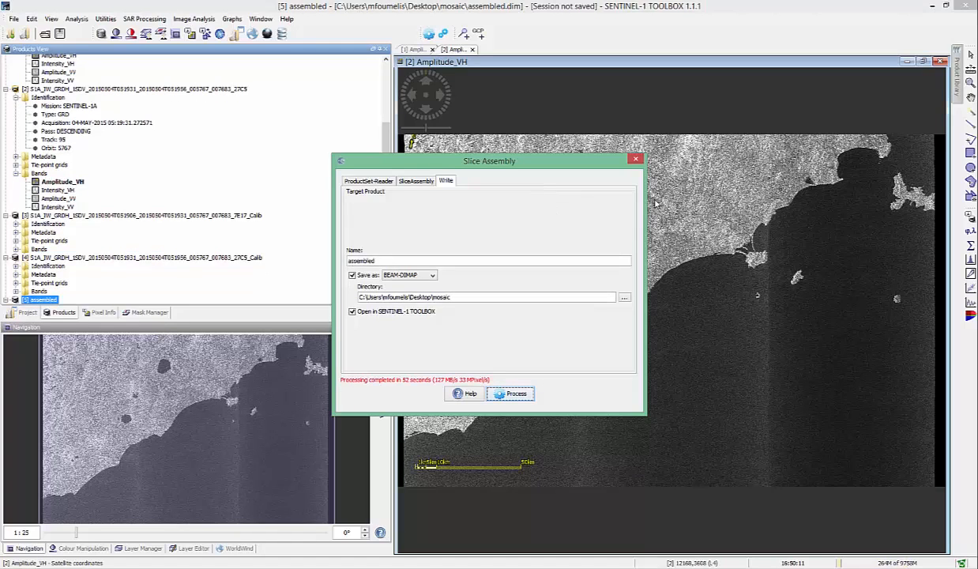
pyautogui.click(635, 160)
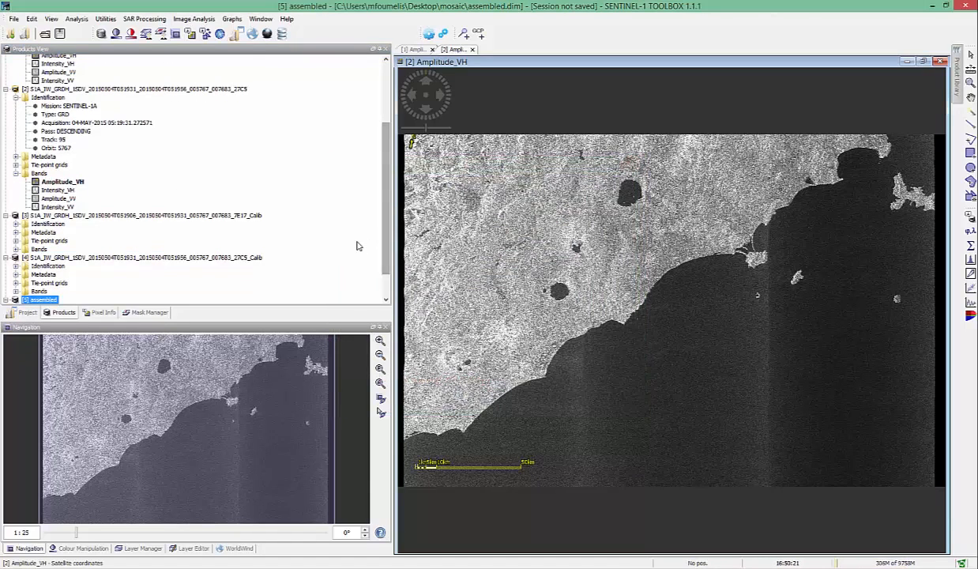
pyautogui.scroll(-2, 336, 254)
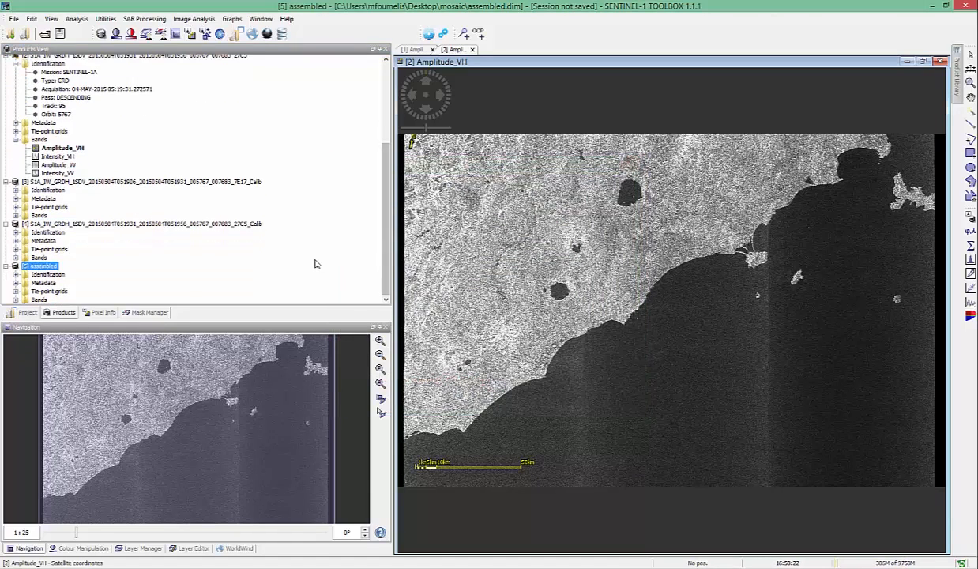
# Step: Close the two open amplitude images and display the Sigma0_VH band of the assembled product
pyautogui.click(16, 300)
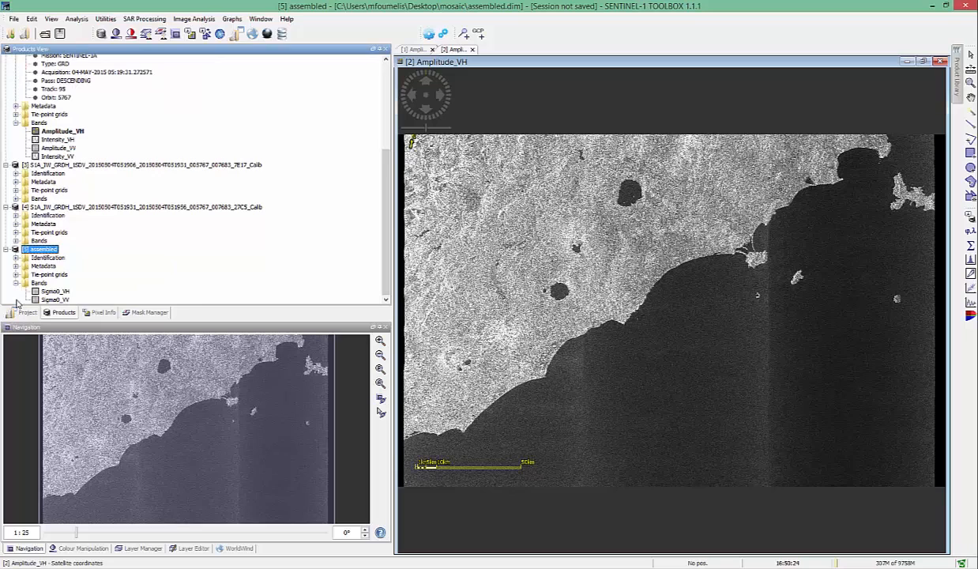
pyautogui.click(472, 50)
pyautogui.click(432, 50)
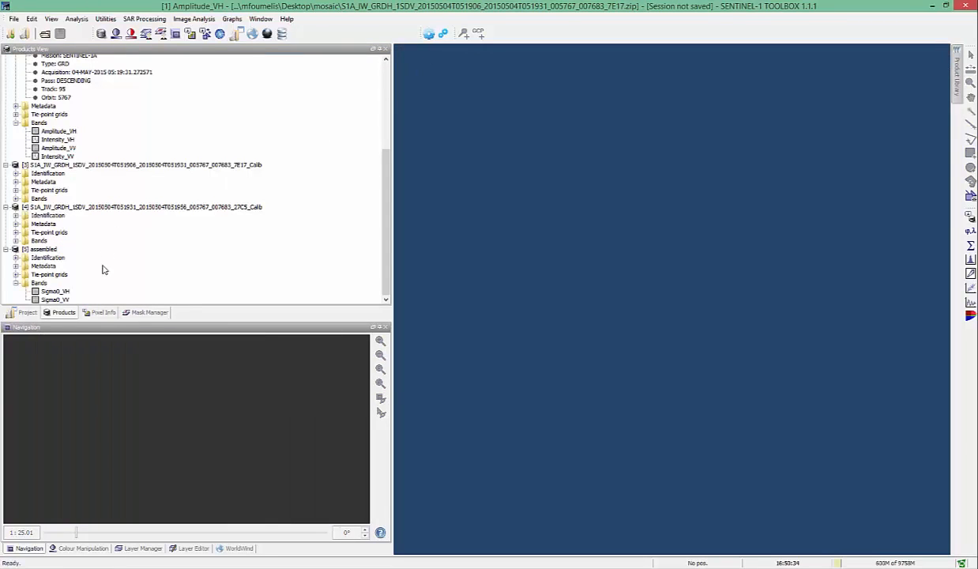
pyautogui.doubleClick(56, 291)
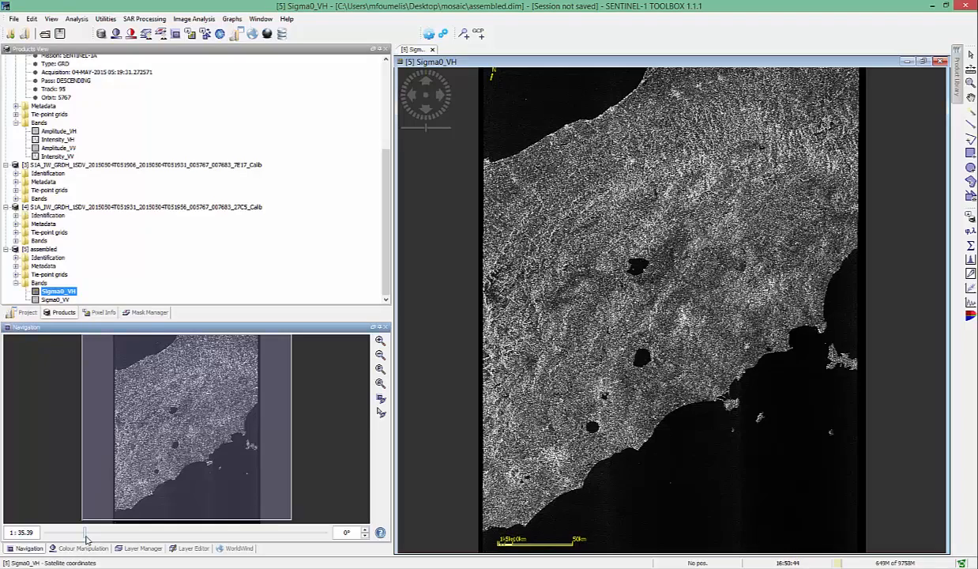
# Step: Examine the assembled Sigma0_VH image at closer zoom, covering the eastern coast, northern mountains, southwestern coast and central lakes
pyautogui.moveTo(87, 538); pyautogui.dragTo(108, 536)
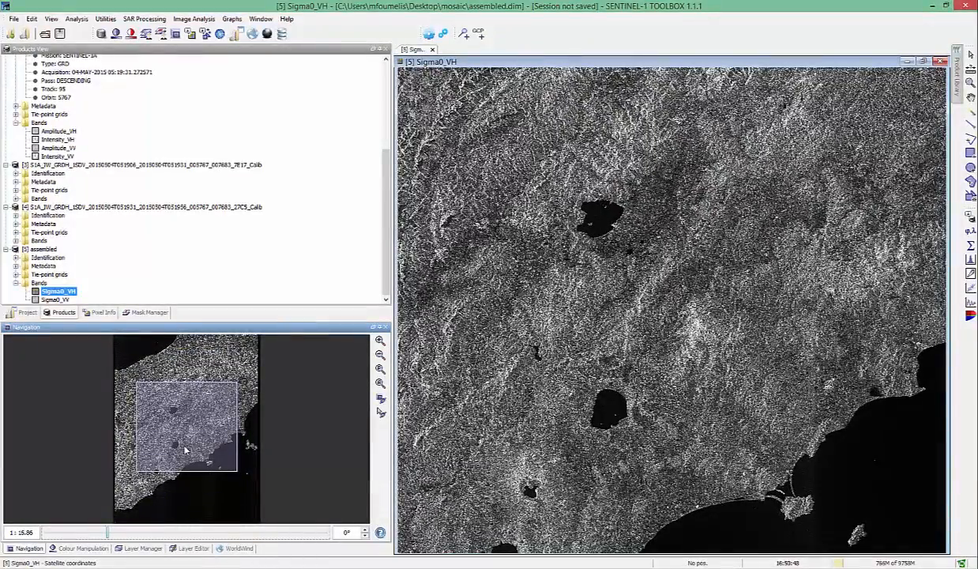
pyautogui.moveTo(186, 451); pyautogui.dragTo(211, 456)
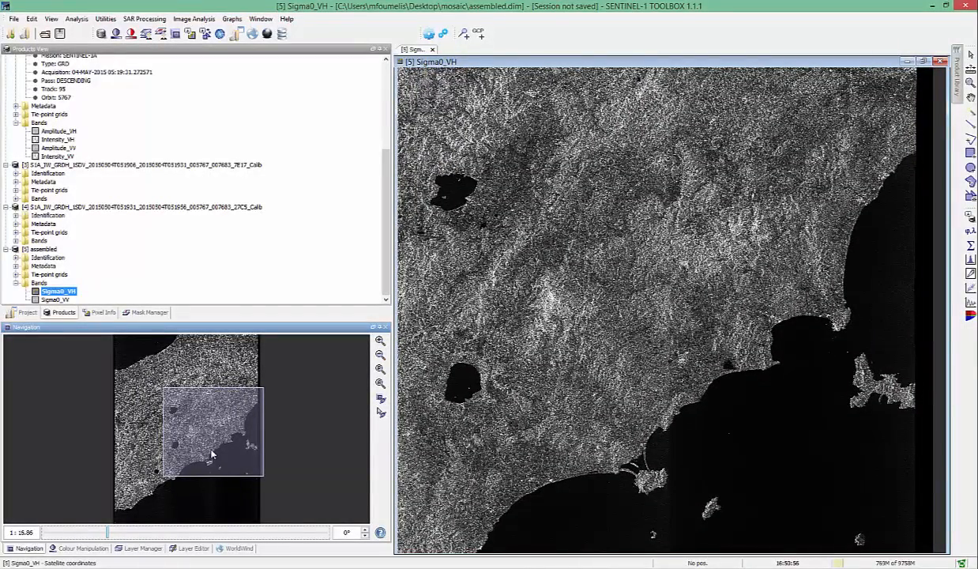
pyautogui.moveTo(212, 455); pyautogui.dragTo(211, 396)
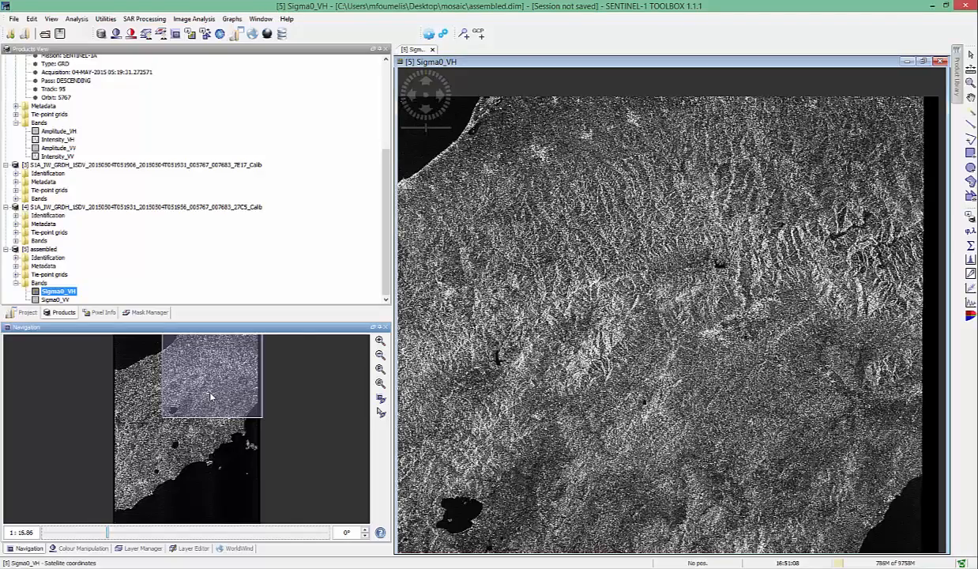
pyautogui.moveTo(211, 396); pyautogui.dragTo(197, 401)
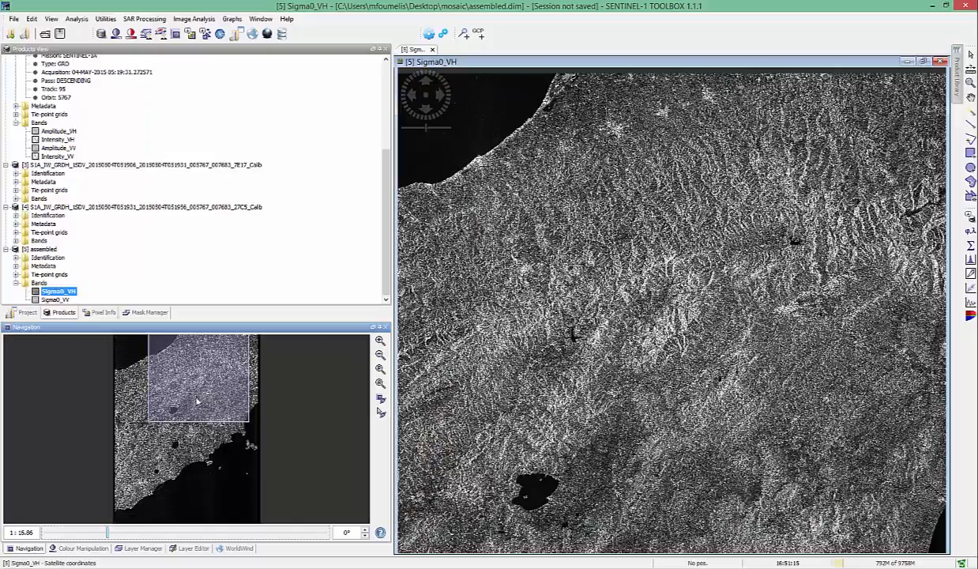
pyautogui.moveTo(197, 401); pyautogui.dragTo(154, 494)
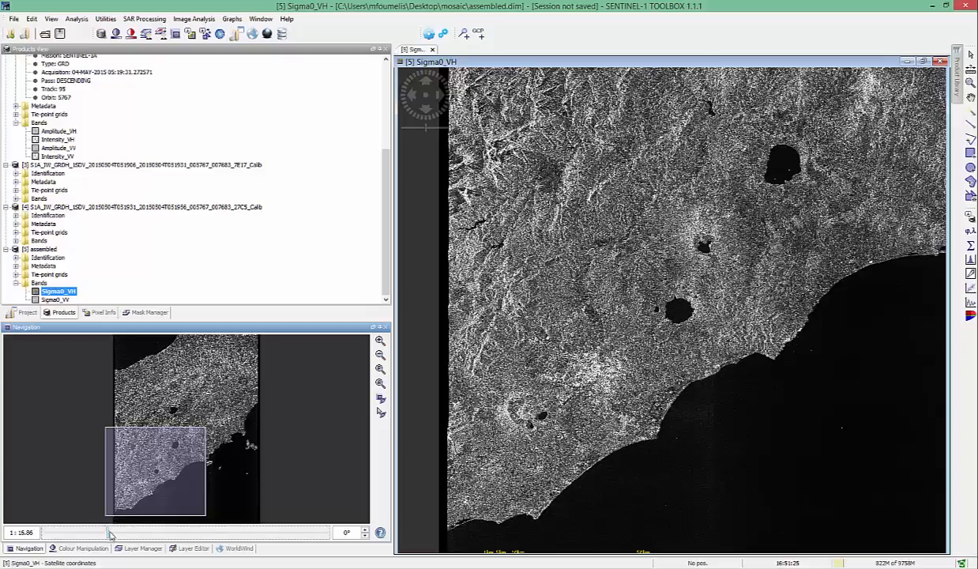
pyautogui.moveTo(108, 533); pyautogui.dragTo(127, 535)
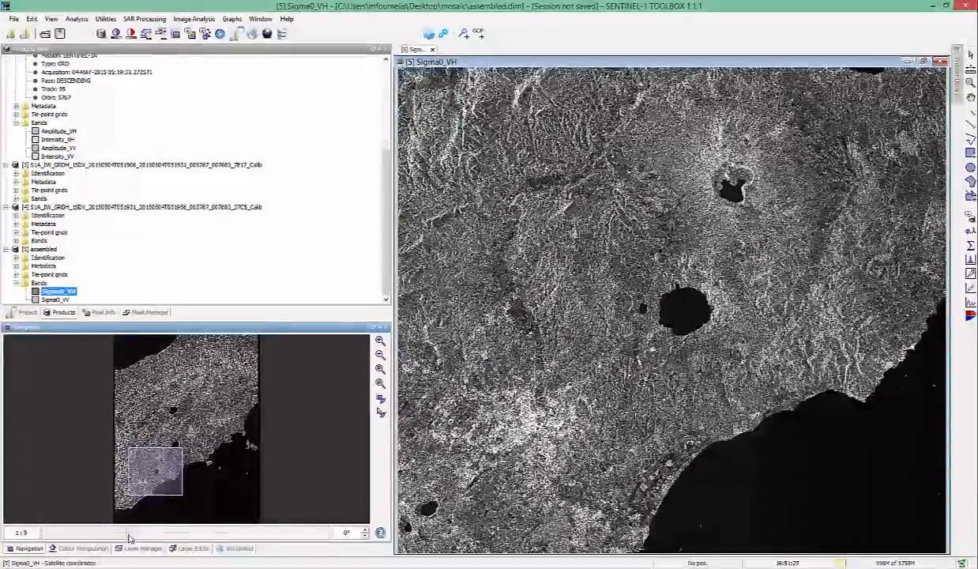
pyautogui.moveTo(158, 484); pyautogui.dragTo(147, 494)
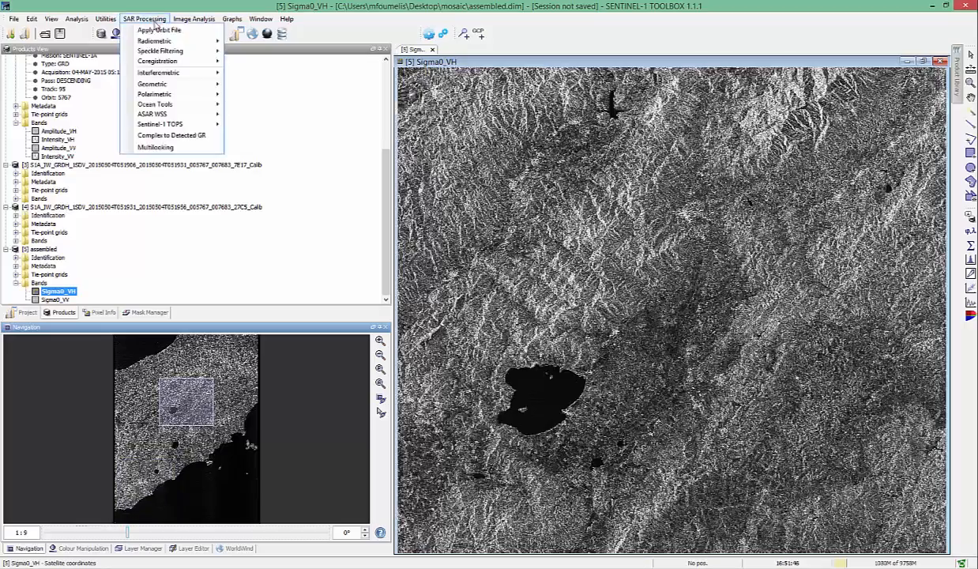
# Step: Multilook the assembled product with 4 range looks and square ground-range pixels, saved as assembled_ML in BEAM-DIMAP, and close the dialog
pyautogui.click(188, 149)
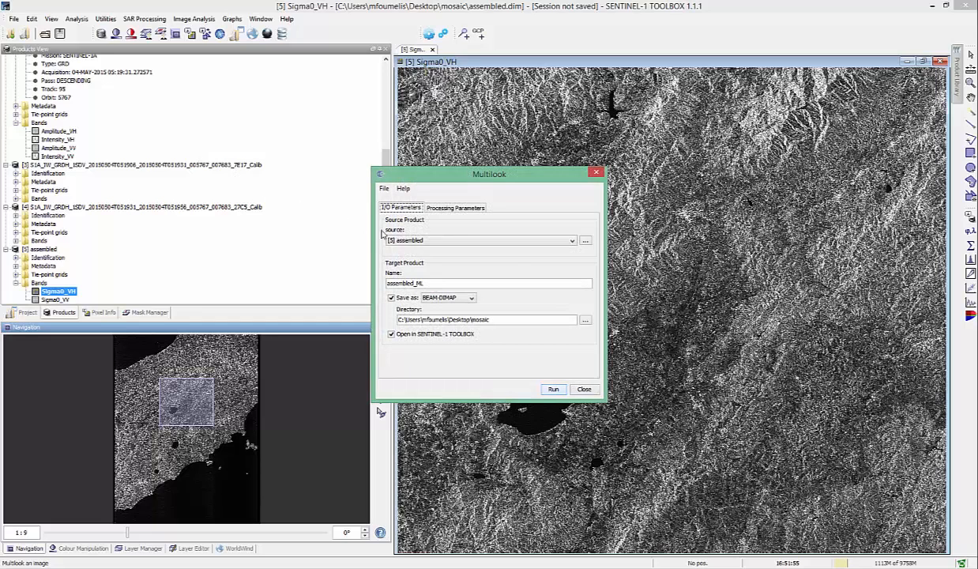
pyautogui.click(454, 208)
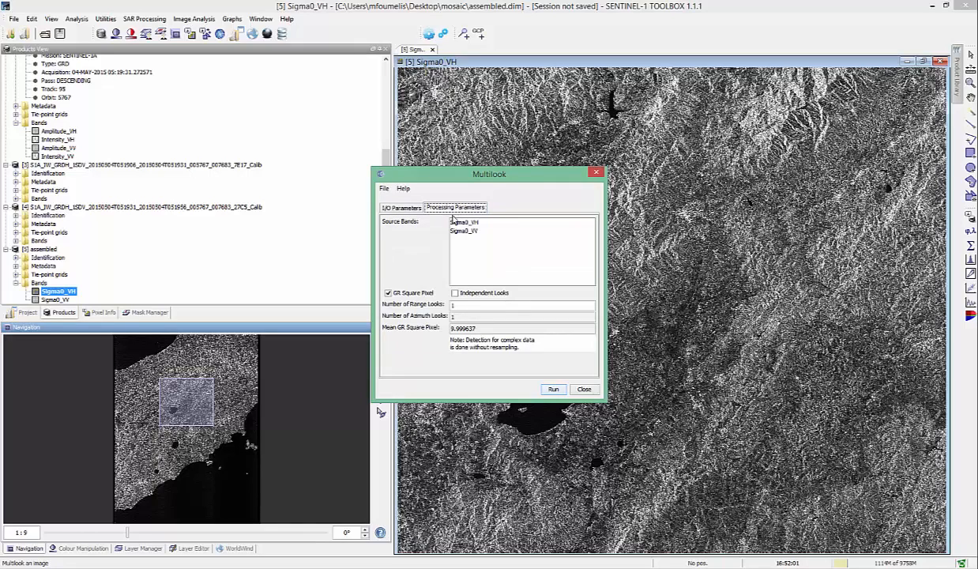
pyautogui.click(452, 304)
pyautogui.write('4')
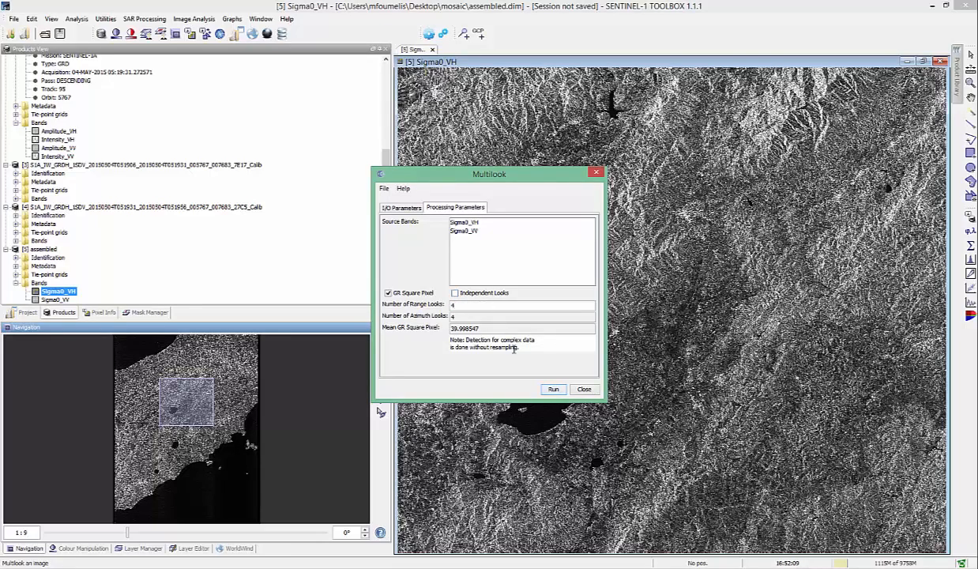
pyautogui.click(554, 390)
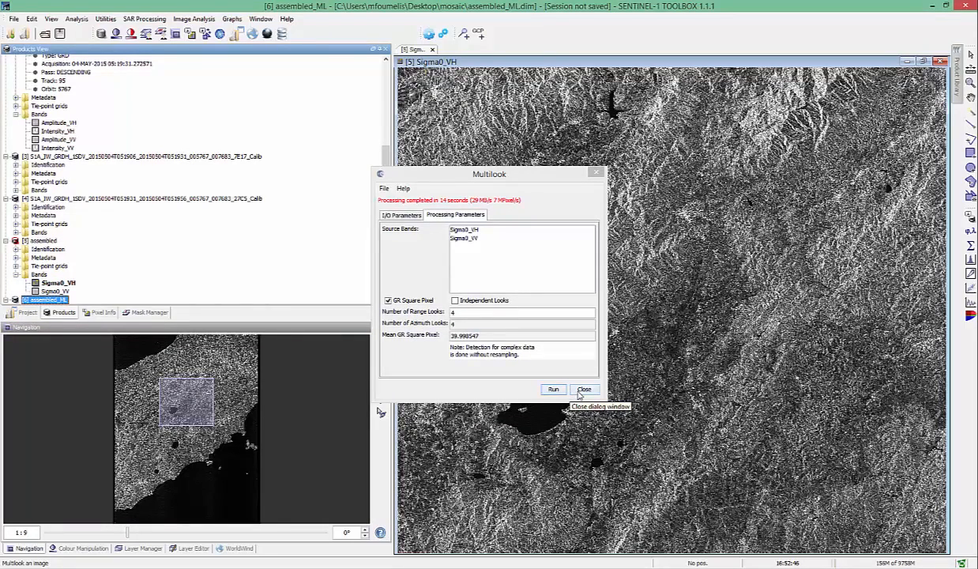
pyautogui.click(583, 390)
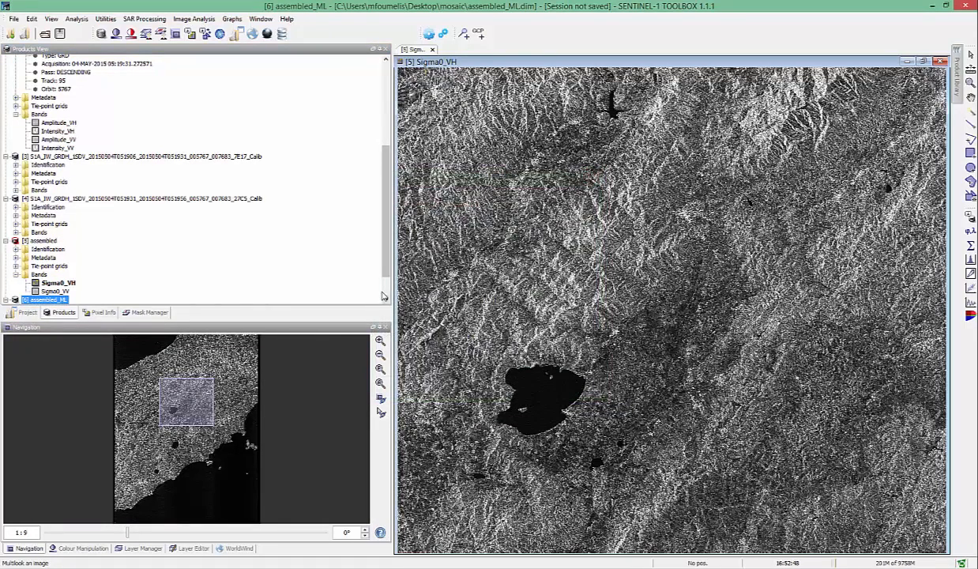
# Step: Display the Sigma0_VH band of the assembled_ML product and examine its lakes, southwestern coast and eastern islands in close-up
pyautogui.scroll(-3, 364, 281)
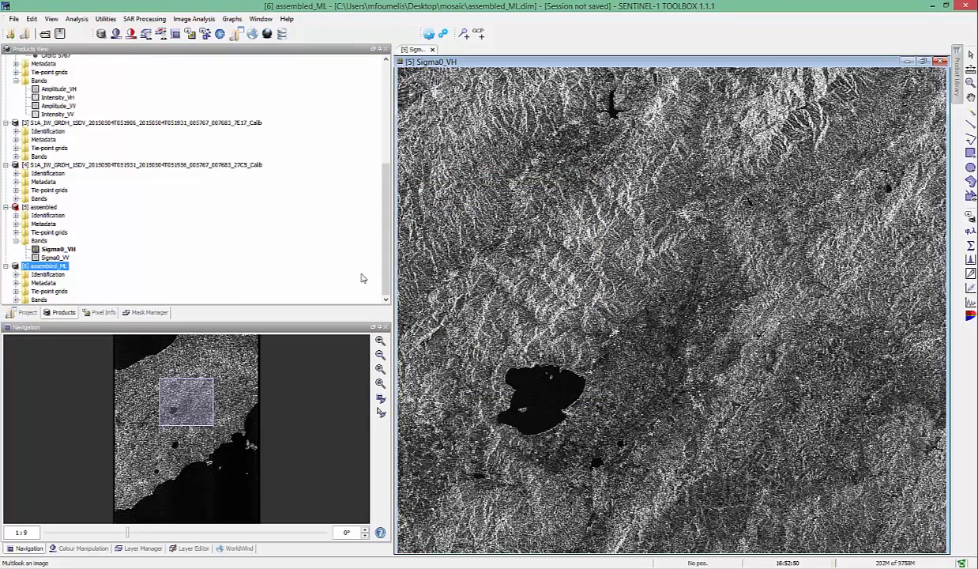
pyautogui.click(17, 301)
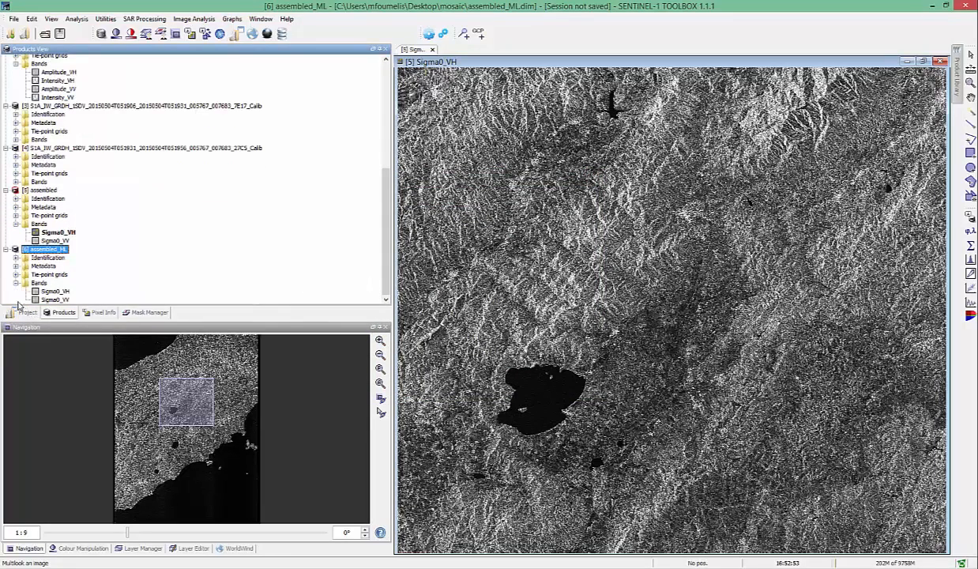
pyautogui.doubleClick(57, 292)
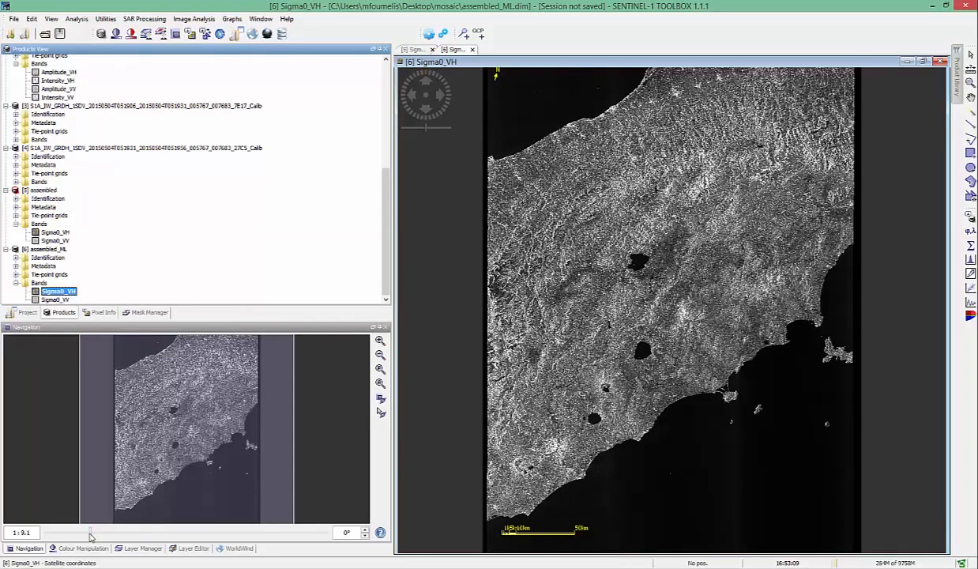
pyautogui.moveTo(90, 535); pyautogui.dragTo(127, 526)
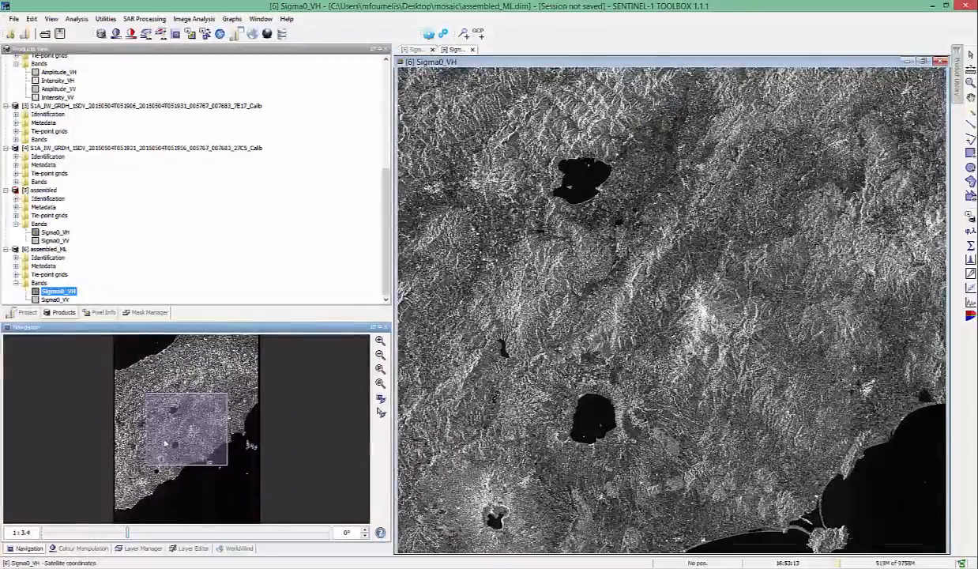
pyautogui.moveTo(167, 443); pyautogui.dragTo(128, 479)
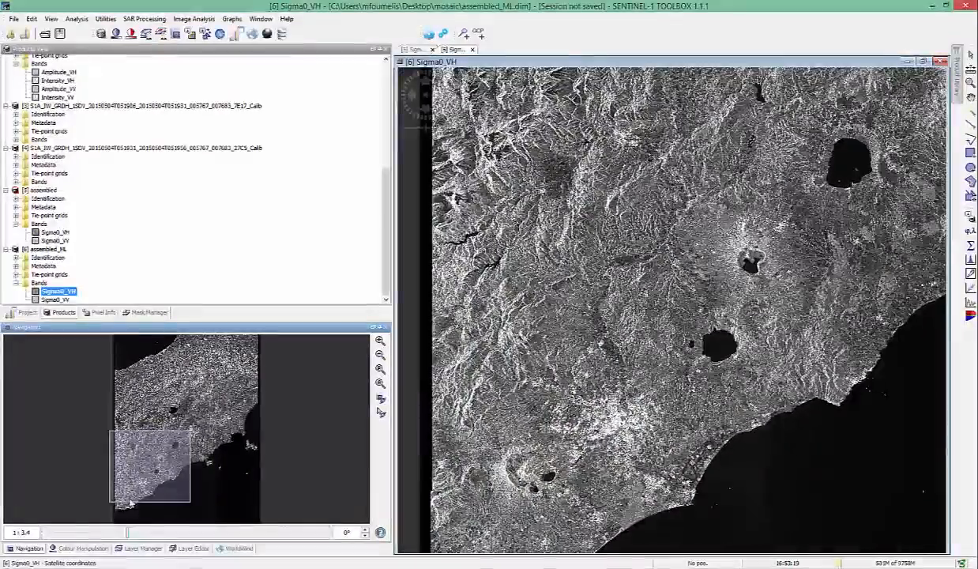
pyautogui.moveTo(128, 534); pyautogui.dragTo(156, 530)
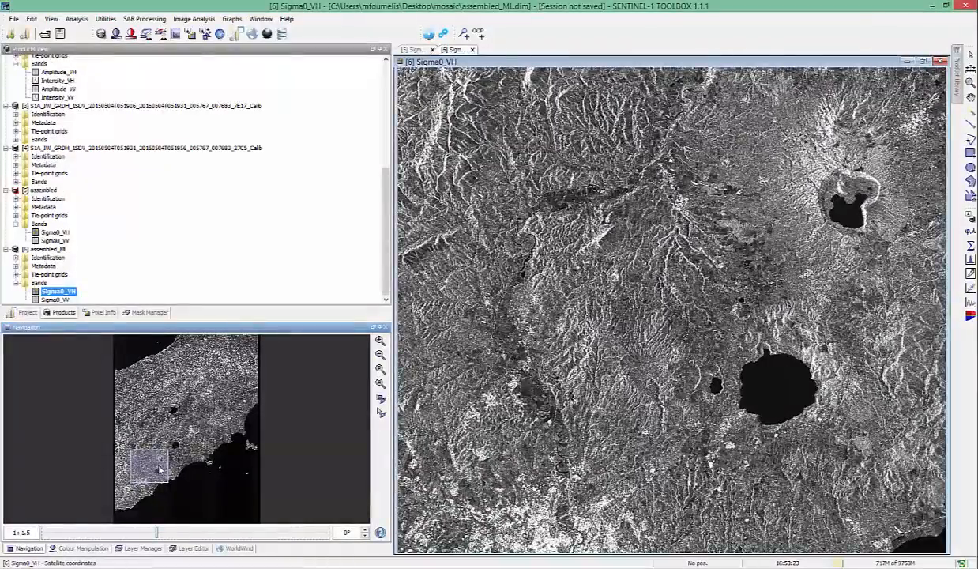
pyautogui.moveTo(156, 471); pyautogui.dragTo(152, 486)
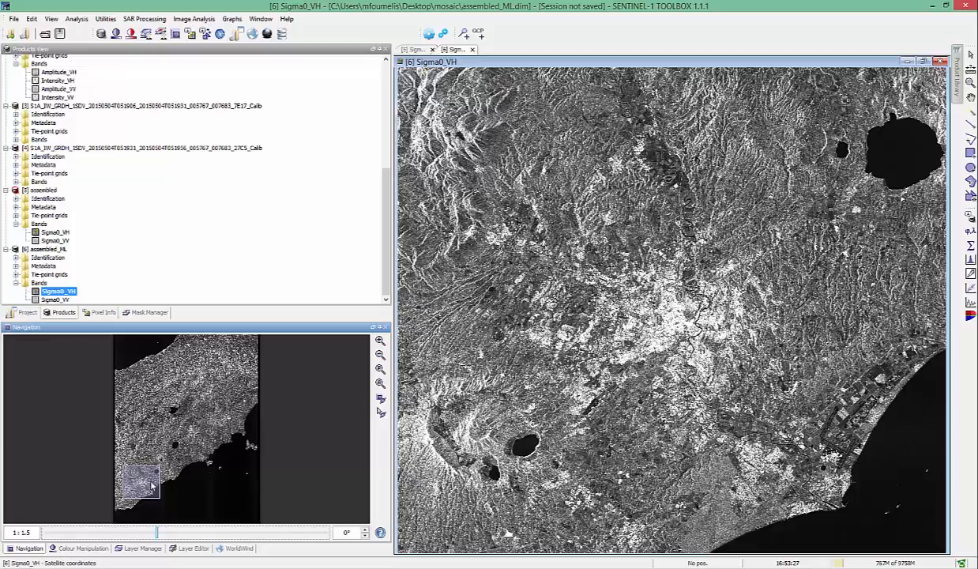
pyautogui.moveTo(152, 485); pyautogui.dragTo(254, 444)
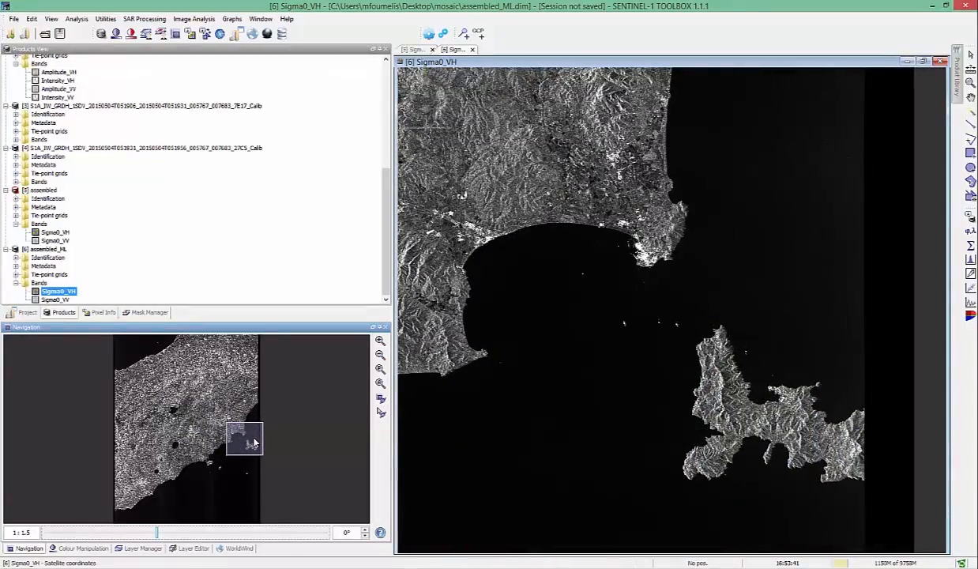
pyautogui.moveTo(254, 444); pyautogui.dragTo(225, 465)
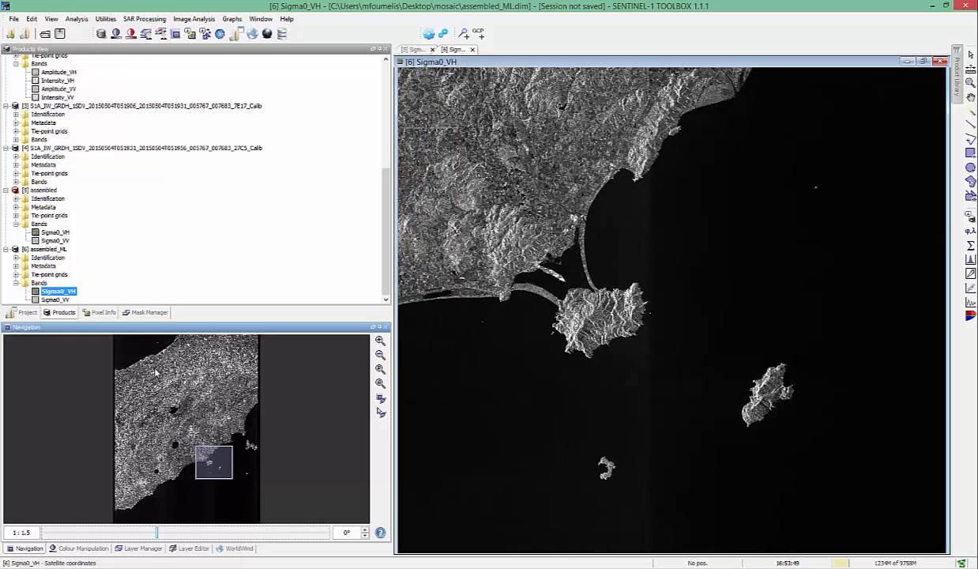
# Step: Display the Sigma0_VV band of assembled_ML and examine the lower lake area and the eastern islands in close-up
pyautogui.doubleClick(65, 300)
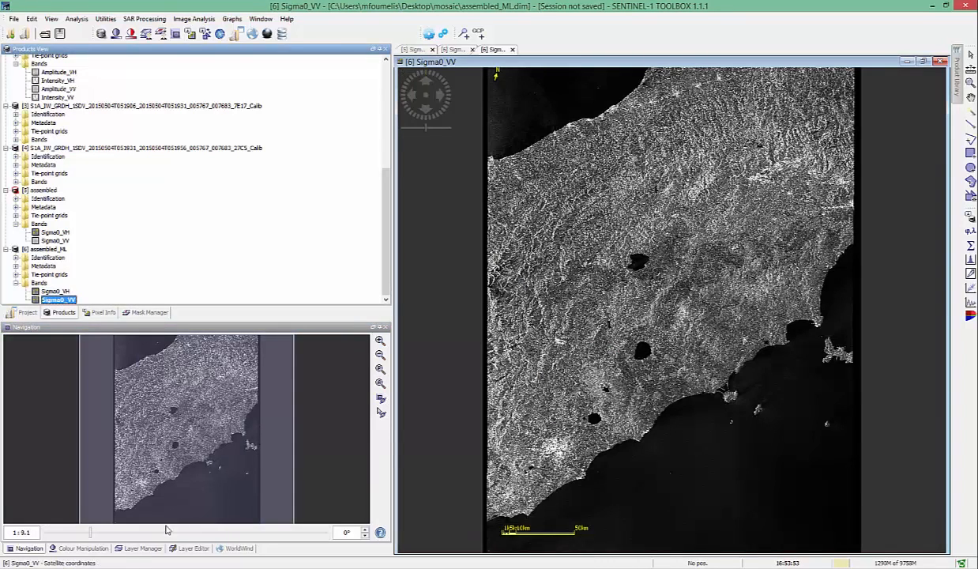
pyautogui.moveTo(92, 535); pyautogui.dragTo(149, 534)
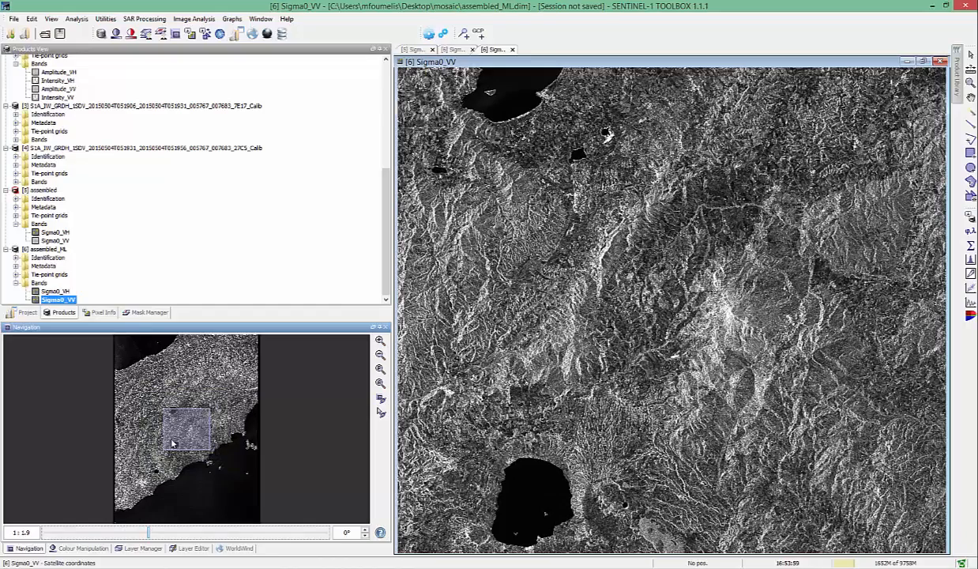
pyautogui.moveTo(172, 444); pyautogui.dragTo(175, 463)
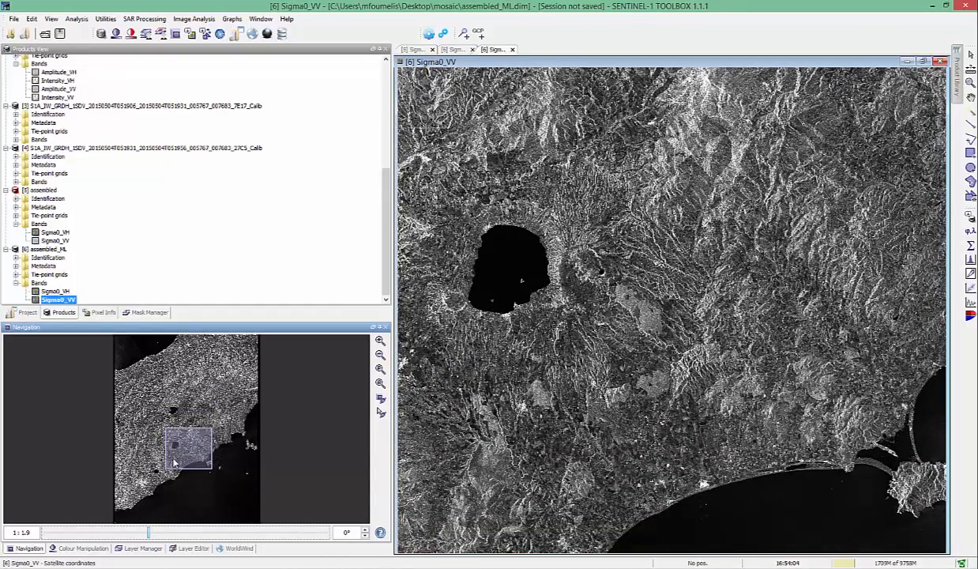
pyautogui.moveTo(174, 462); pyautogui.dragTo(226, 461)
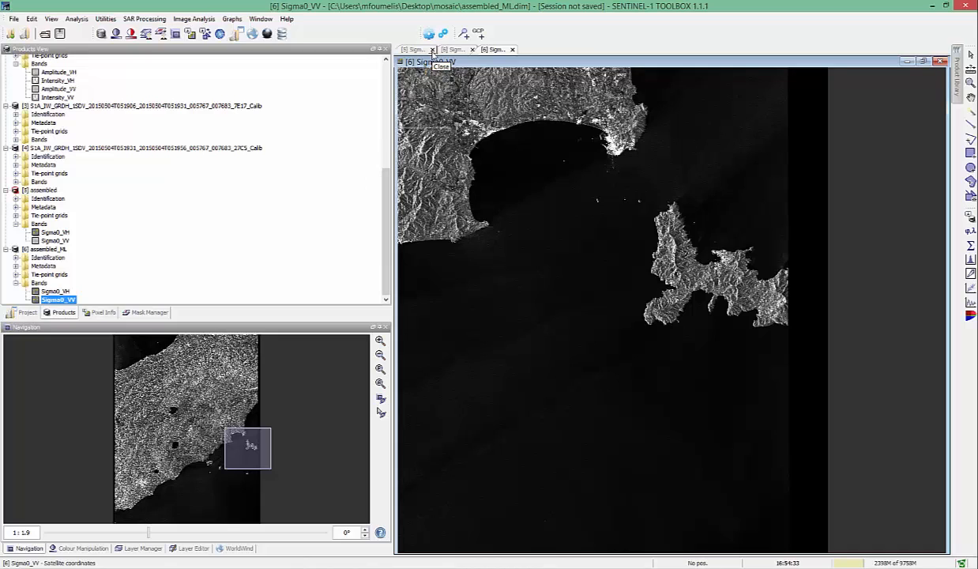
# Step: Close all three open Sigma0 band images
pyautogui.click(432, 49)
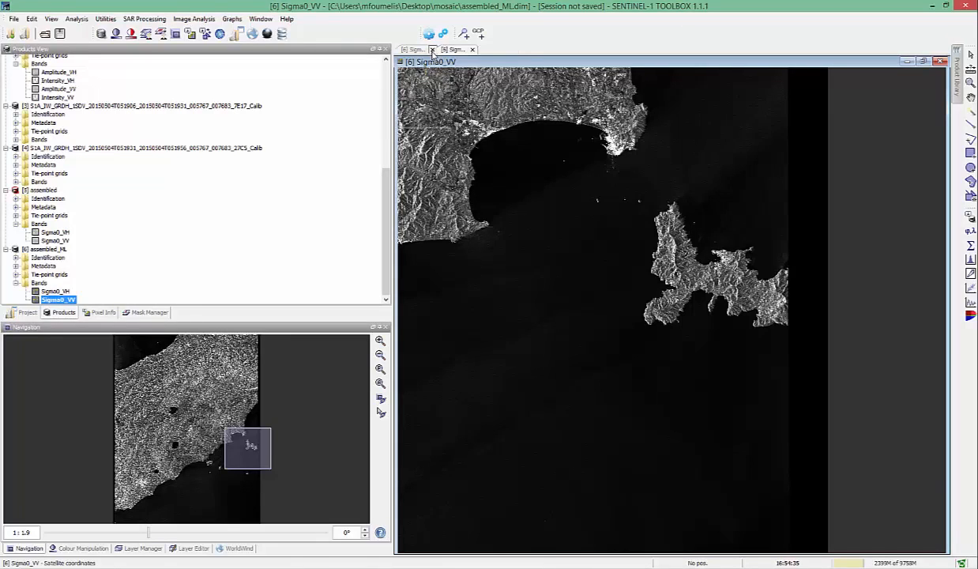
pyautogui.click(432, 49)
pyautogui.click(432, 50)
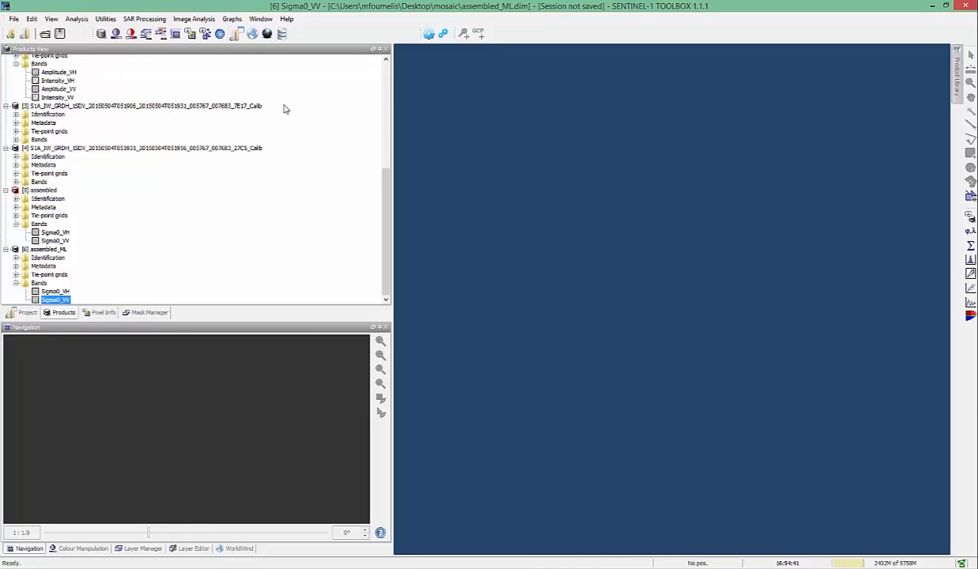
# Step: Run Range-Doppler Terrain Correction on assembled_ML without masking out areas without elevation, saving assembled_ML_TC as BEAM-DIMAP, and close the dialog
pyautogui.click(144, 18)
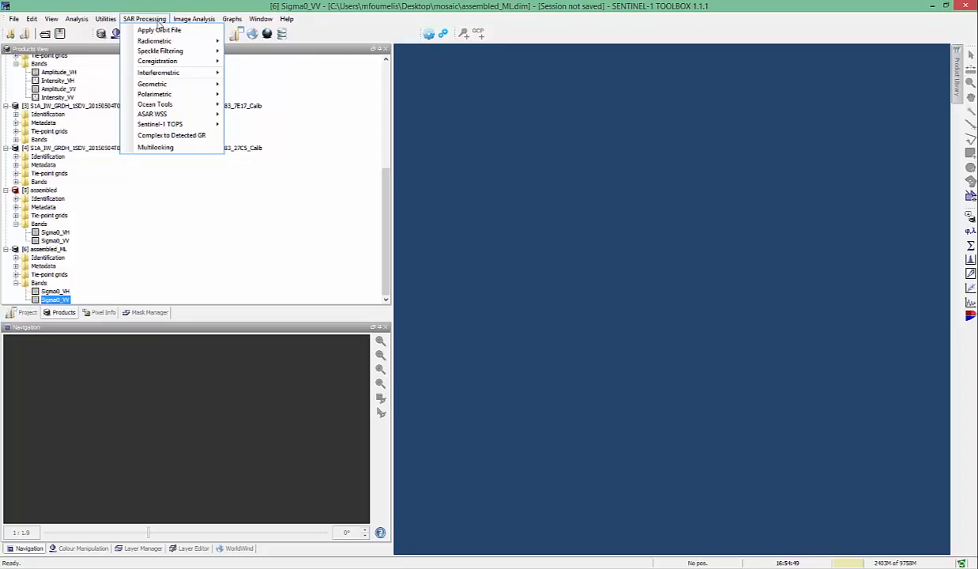
pyautogui.moveTo(182, 86)
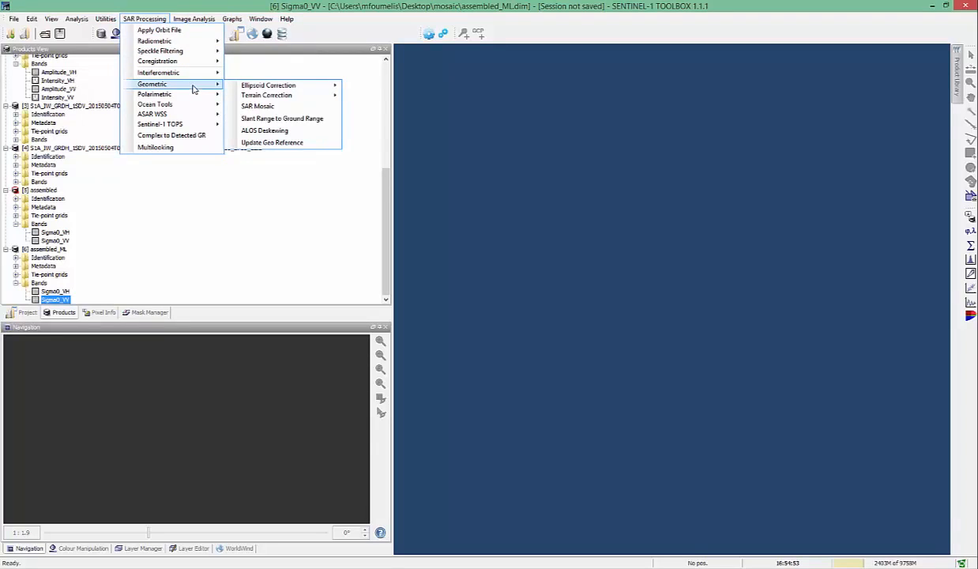
pyautogui.moveTo(255, 96)
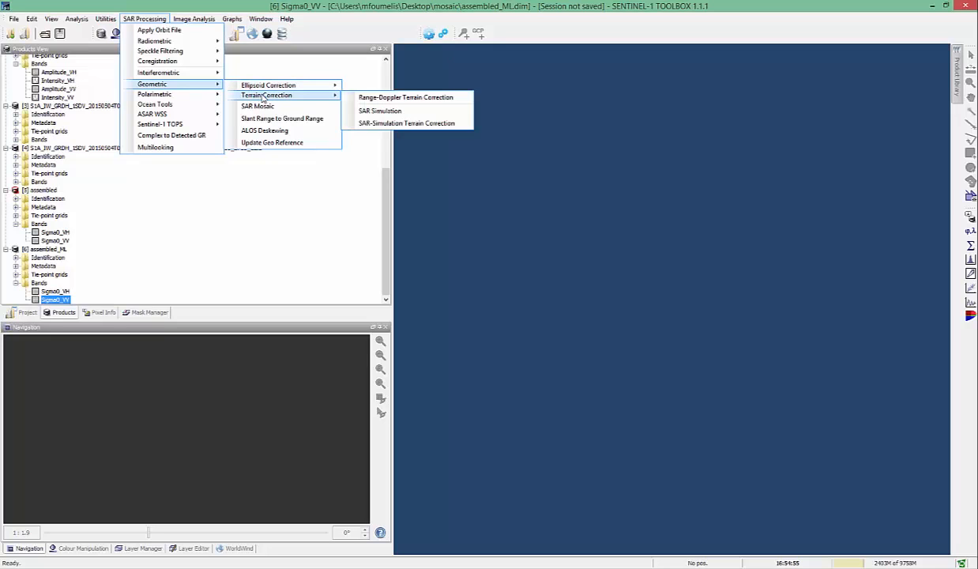
pyautogui.click(360, 98)
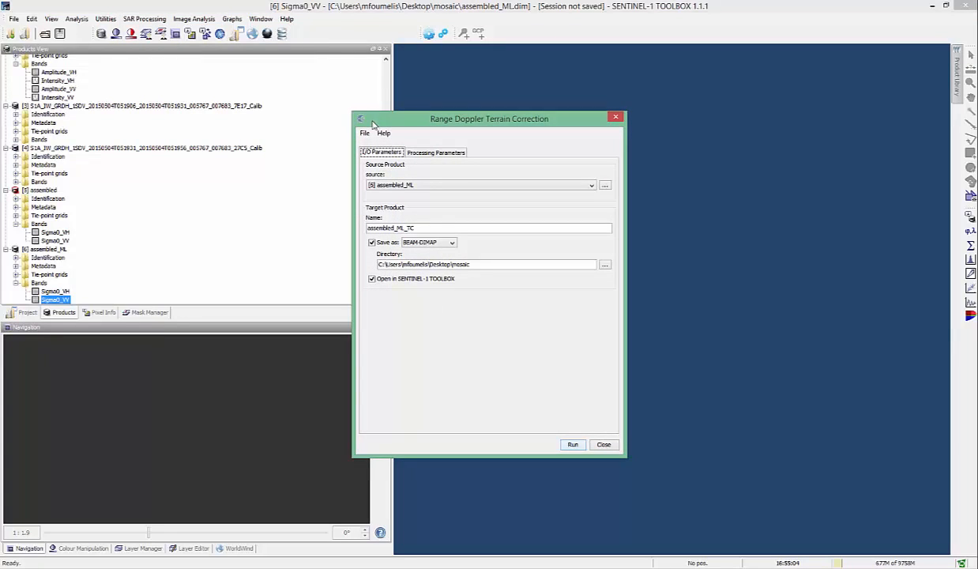
pyautogui.click(448, 156)
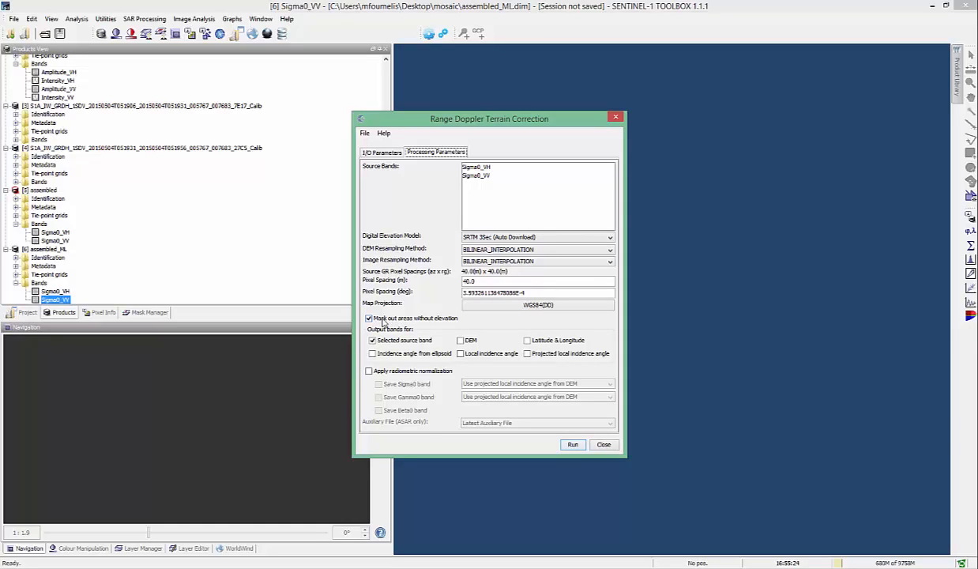
pyautogui.click(370, 319)
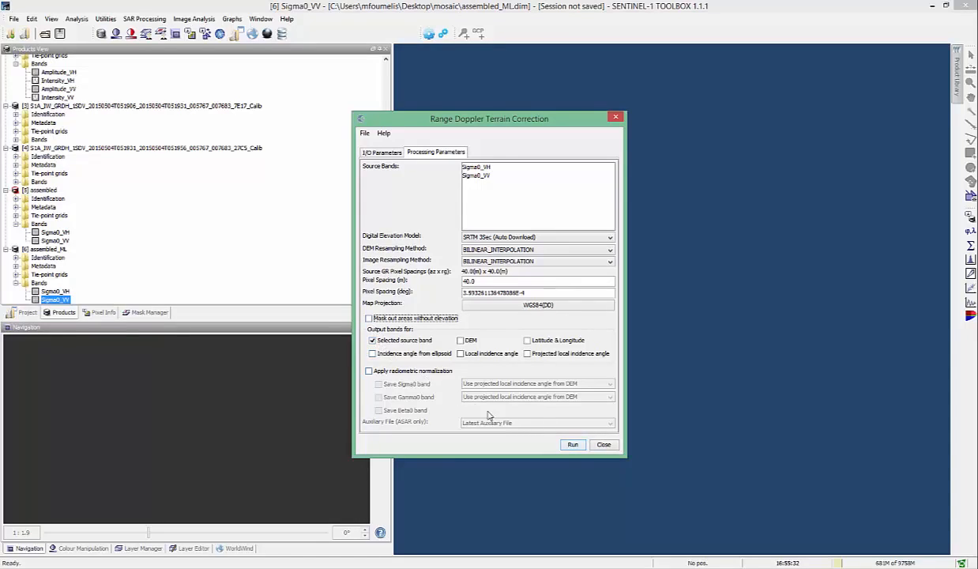
pyautogui.click(573, 445)
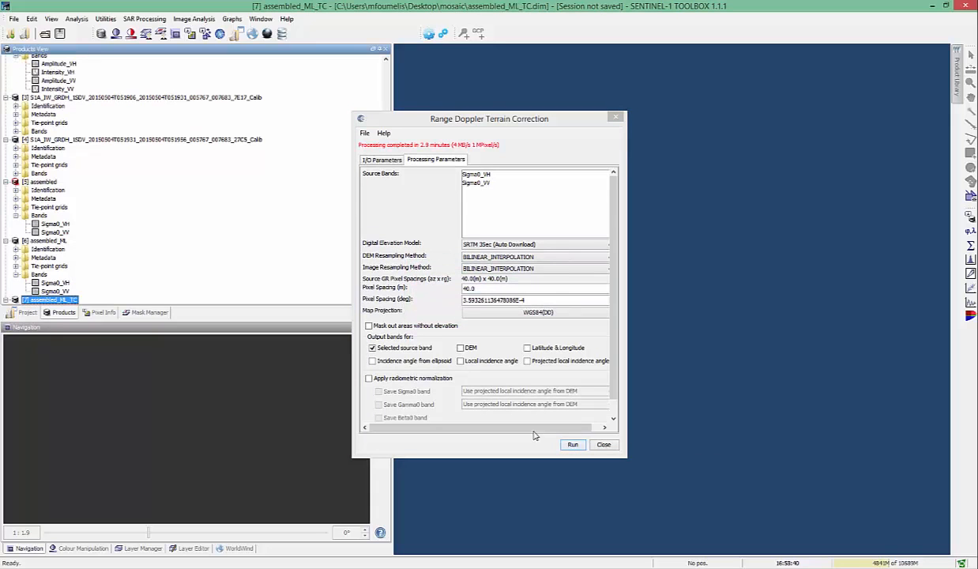
pyautogui.click(605, 447)
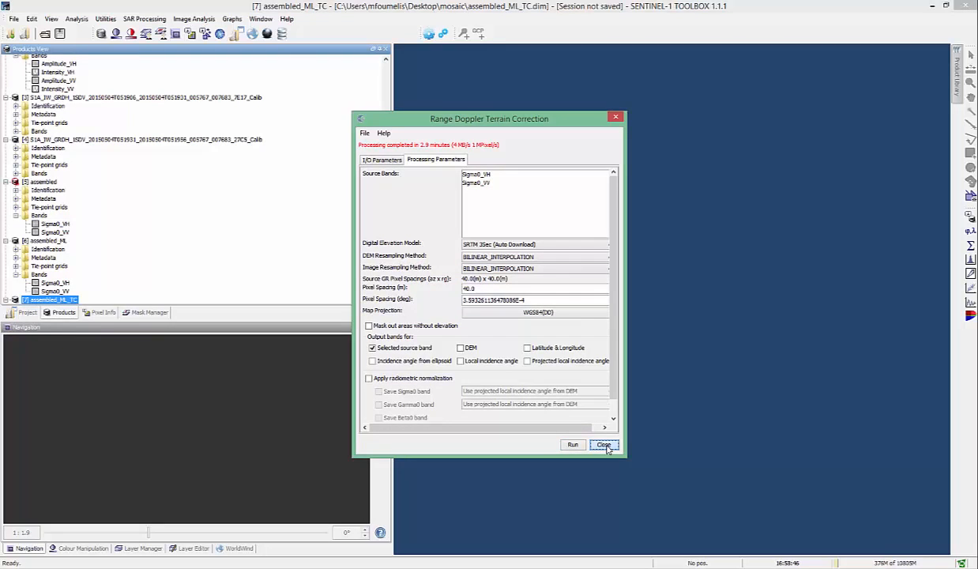
# Step: Display the Sigma0_VV band of assembled_ML_TC and examine its lakes, southeastern urban area, coastal promontory and northern inland mountains in close-up
pyautogui.scroll(-1, 383, 258)
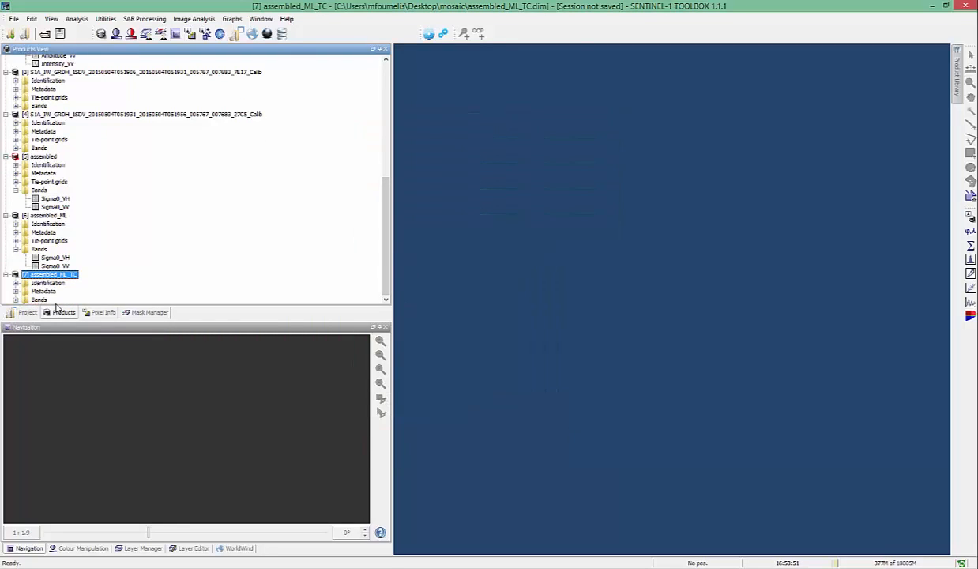
pyautogui.click(16, 299)
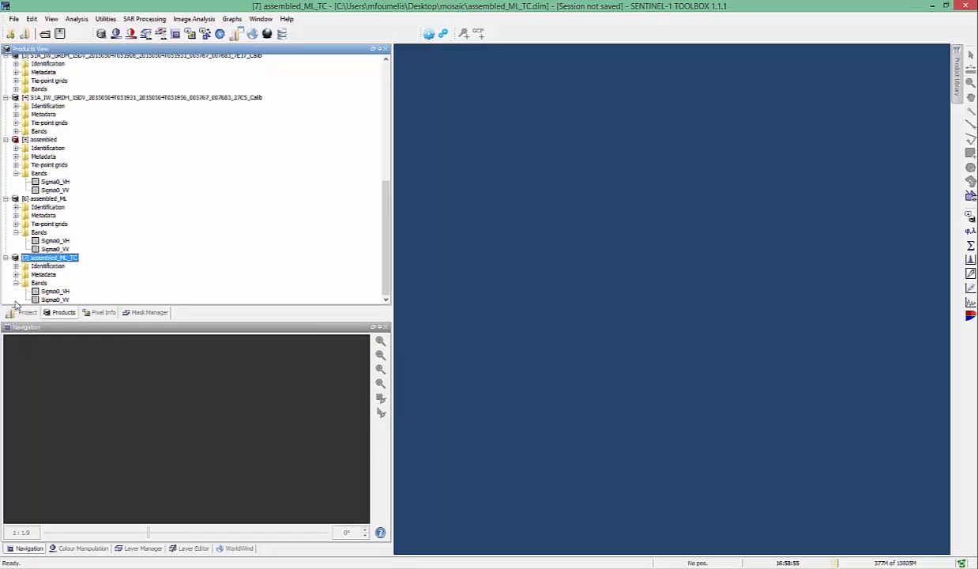
pyautogui.doubleClick(54, 300)
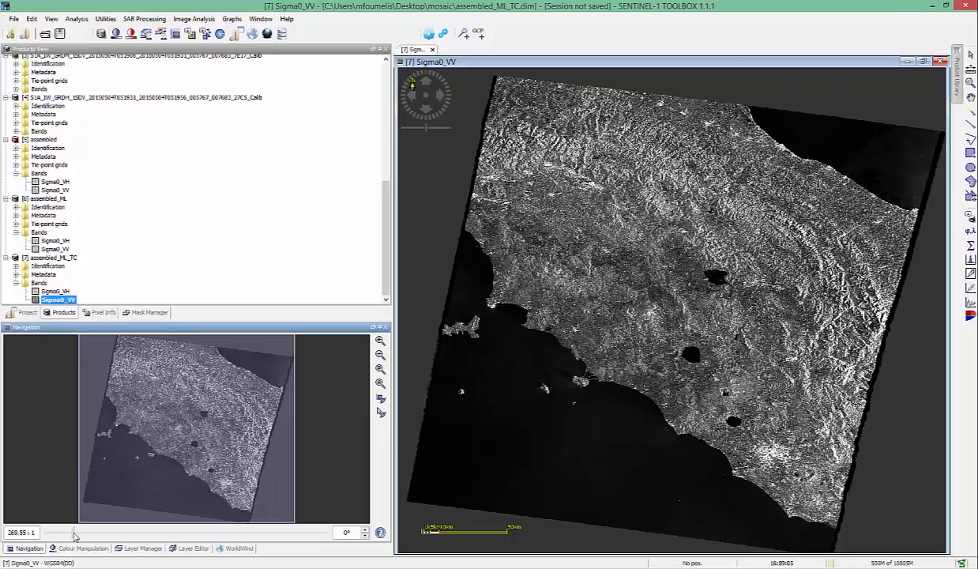
pyautogui.moveTo(75, 536); pyautogui.dragTo(117, 533)
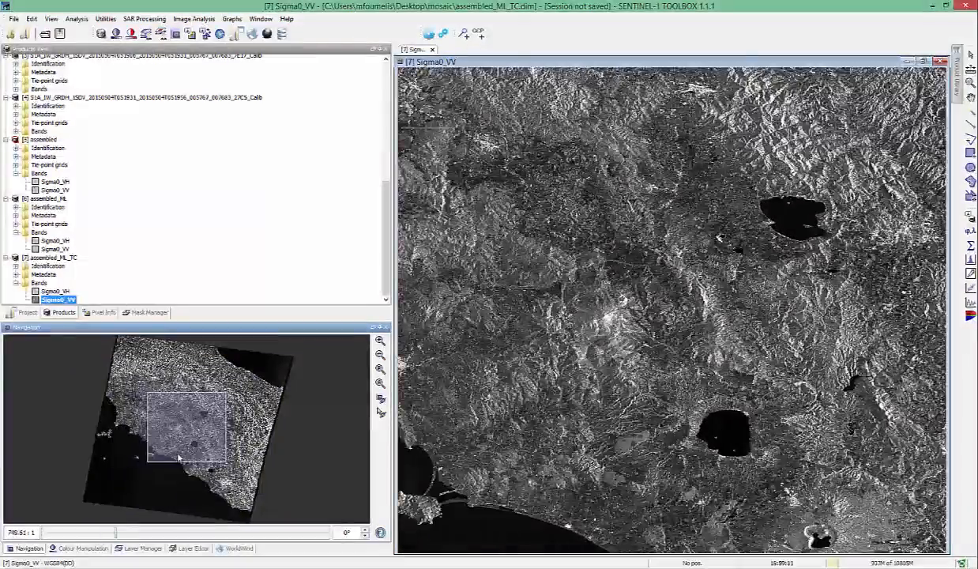
pyautogui.moveTo(179, 457); pyautogui.dragTo(223, 511)
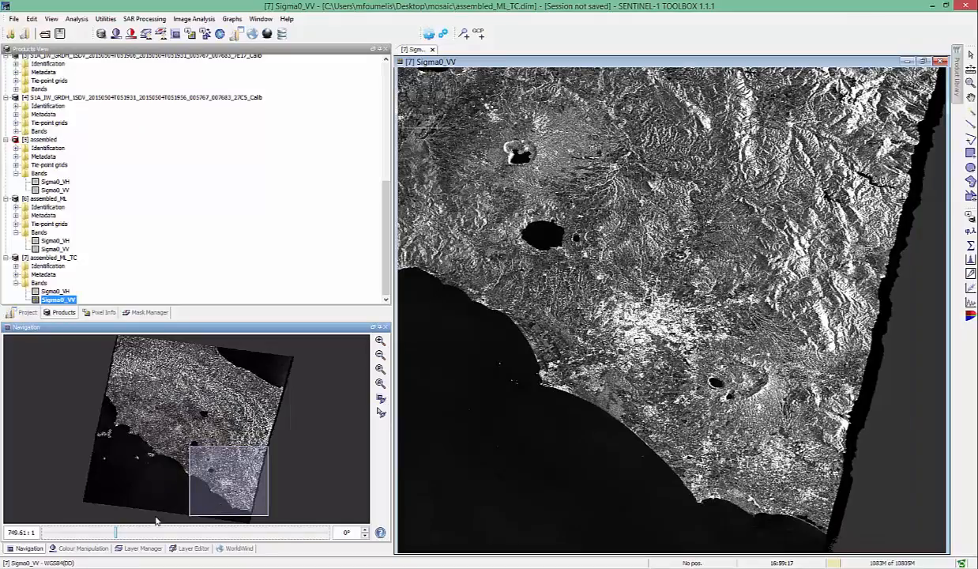
pyautogui.moveTo(115, 532); pyautogui.dragTo(152, 532)
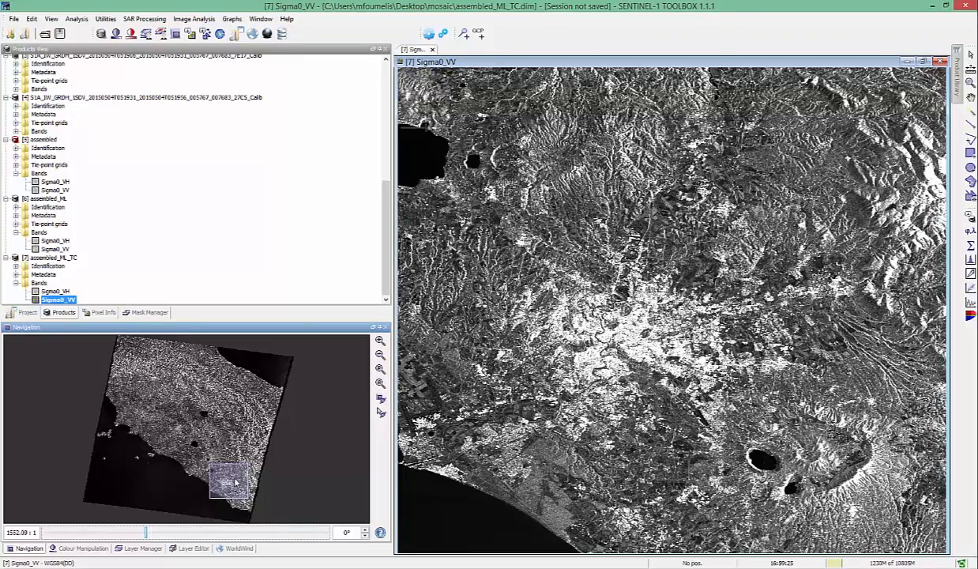
pyautogui.moveTo(235, 482); pyautogui.dragTo(167, 448)
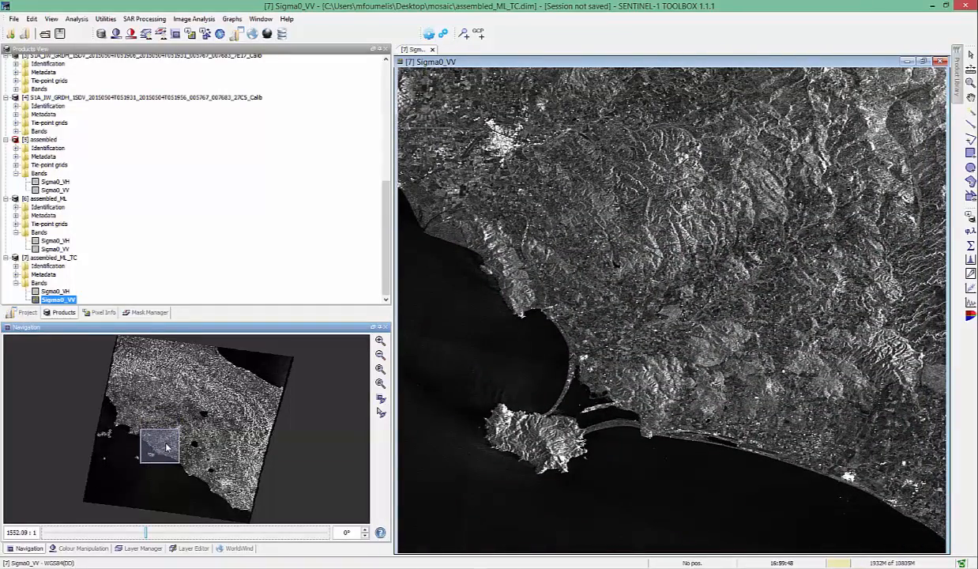
pyautogui.moveTo(167, 448); pyautogui.dragTo(172, 400)
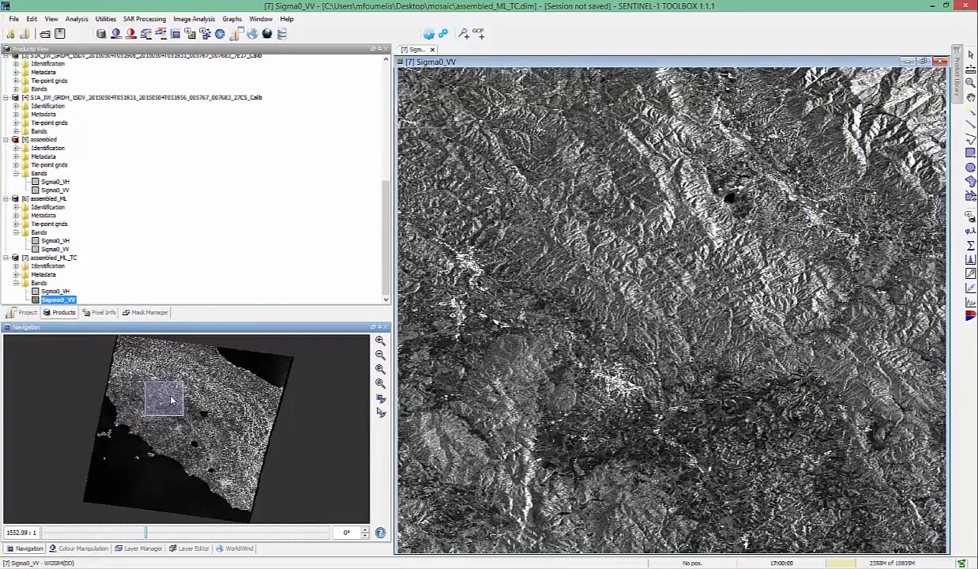